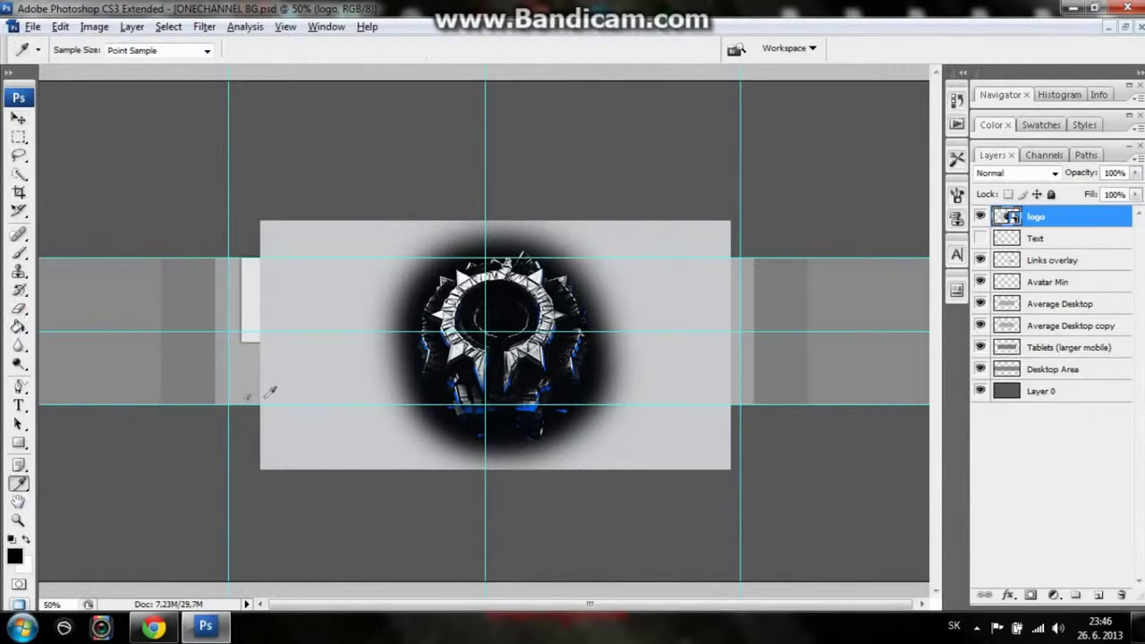
# Add a new layer and brush the light grey background colour over the whole canvas around the logo
pyautogui.click(18, 253)
pyautogui.click(1099, 595)
pyautogui.moveTo(167, 243)
pyautogui.mouseDown()
pyautogui.moveTo(161, 346)
pyautogui.moveTo(237, 465)
pyautogui.moveTo(94, 358)
pyautogui.moveTo(160, 560)
pyautogui.moveTo(886, 560)
pyautogui.moveTo(885, 415)
pyautogui.moveTo(375, 143)
pyautogui.mouseUp()
pyautogui.click(110, 49)
pyautogui.moveTo(277, 210)
pyautogui.mouseDown()
pyautogui.moveTo(460, 128)
pyautogui.moveTo(401, 185)
pyautogui.moveTo(762, 199)
pyautogui.moveTo(743, 492)
pyautogui.moveTo(448, 495)
pyautogui.mouseUp()
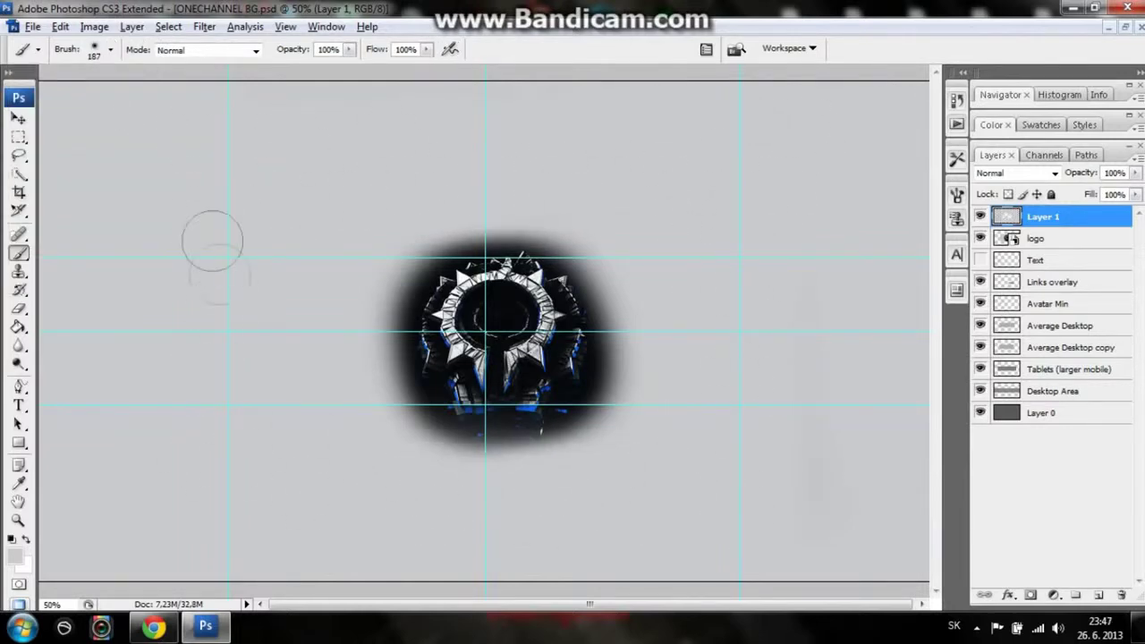
# Place Blood_Brushes_by_Zattitud3.jpg as a new layer, scaled down over the logo
pyautogui.click(33, 26)
pyautogui.click(77, 306)
pyautogui.doubleClick(742, 134)
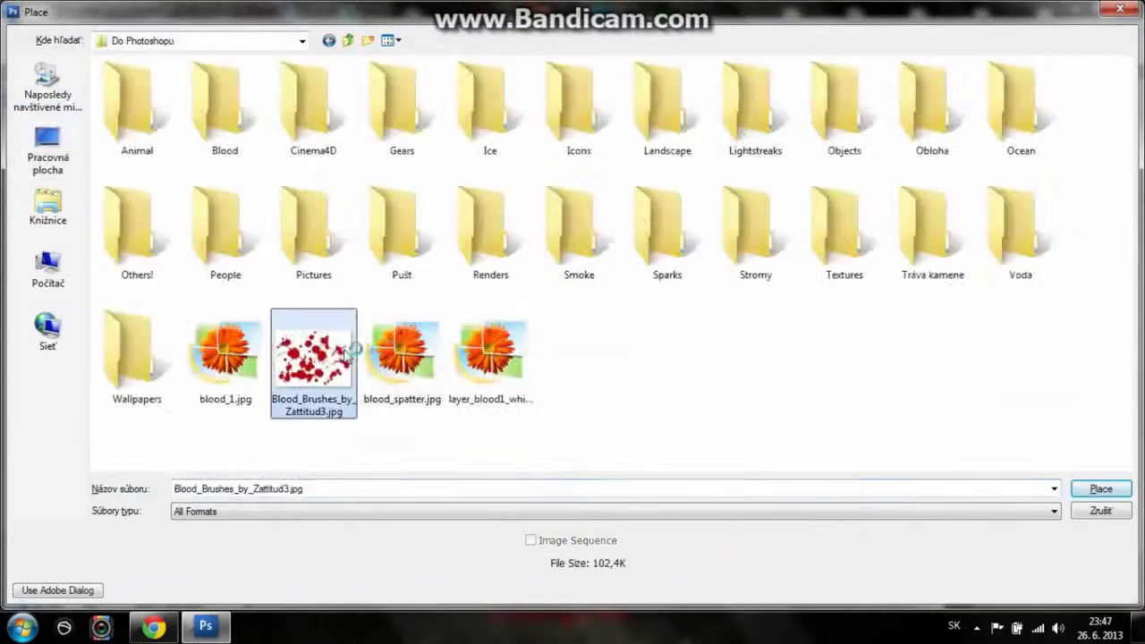
pyautogui.doubleClick(349, 356)
pyautogui.moveTo(701, 170); pyautogui.dragTo(571, 254)
pyautogui.click(708, 49)
# Set the blood splatter layer to Multiply at 73% opacity and shift it to line up with the logo
pyautogui.click(1055, 174)
pyautogui.click(989, 242)
pyautogui.click(18, 118)
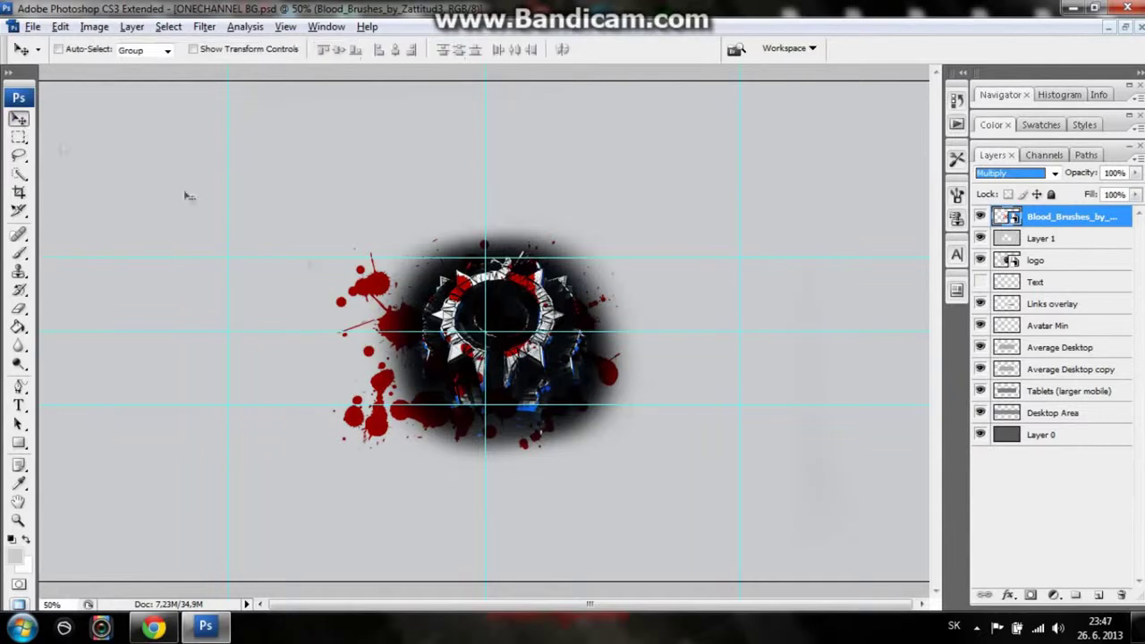
pyautogui.moveTo(471, 331); pyautogui.dragTo(498, 331)
pyautogui.moveTo(1133, 192); pyautogui.dragTo(1111, 191)
# Rasterize the blood splatter layer and erase it with a large soft eraser so only faint drops remain beside the logo
pyautogui.click(19, 326)
pyautogui.click(19, 309)
pyautogui.click(534, 265)
pyautogui.click(543, 252)
pyautogui.moveTo(498, 319)
pyautogui.mouseDown()
pyautogui.moveTo(314, 376)
pyautogui.moveTo(686, 496)
pyautogui.moveTo(729, 405)
pyautogui.mouseUp()
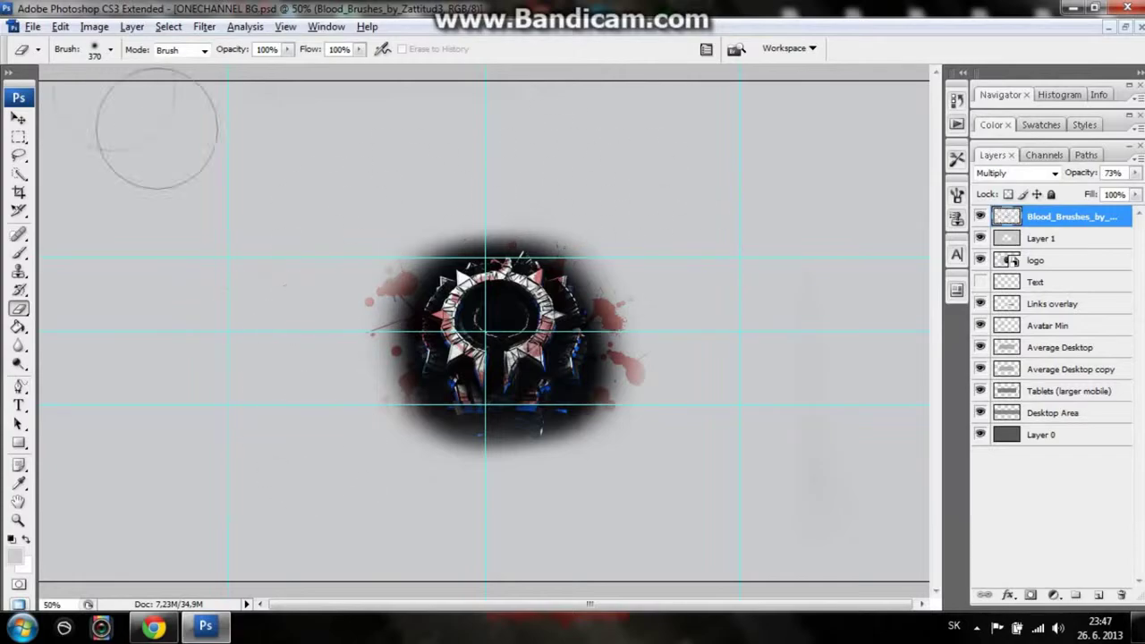
# Place Blood.png from the Blood folder, scale it down and position it over the logo
pyautogui.click(33, 26)
pyautogui.click(36, 307)
pyautogui.doubleClick(225, 111)
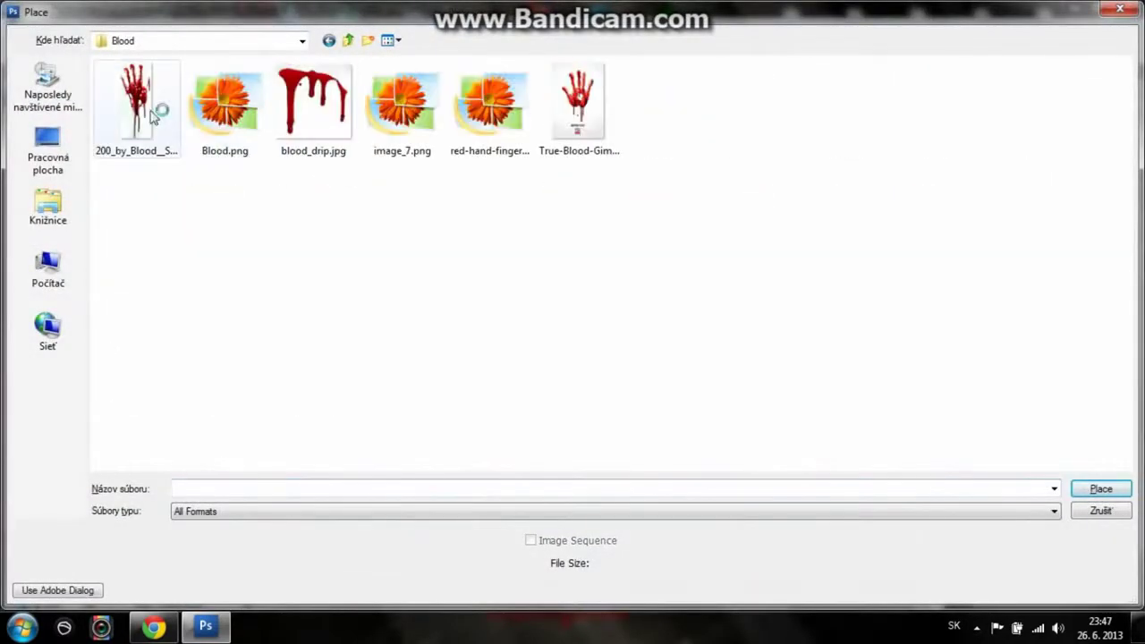
pyautogui.doubleClick(248, 112)
pyautogui.moveTo(698, 115); pyautogui.dragTo(573, 256)
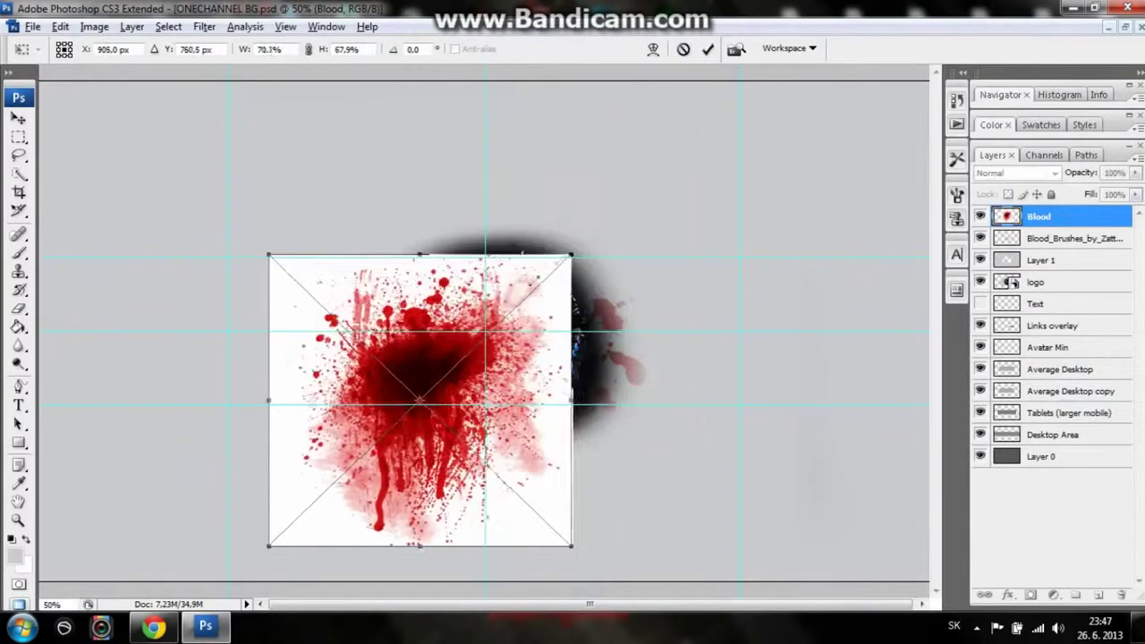
pyautogui.moveTo(512, 296); pyautogui.dragTo(576, 269)
pyautogui.press('Return')
# Set the Blood layer's blending mode to Soft Light
pyautogui.click(1016, 173)
pyautogui.click(1020, 235)
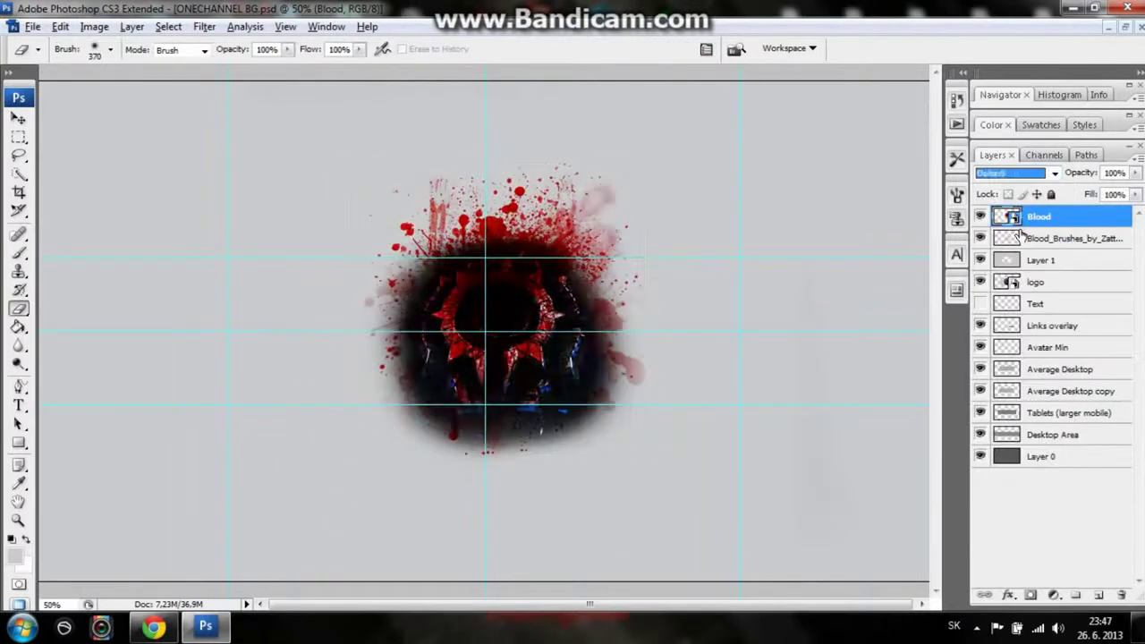
pyautogui.press('Down')
pyautogui.press('Down')
pyautogui.press('Down')
pyautogui.press('Down')
pyautogui.press('Down')
pyautogui.press('Down')
pyautogui.press('Down')
pyautogui.press('Down')
pyautogui.press('Down')
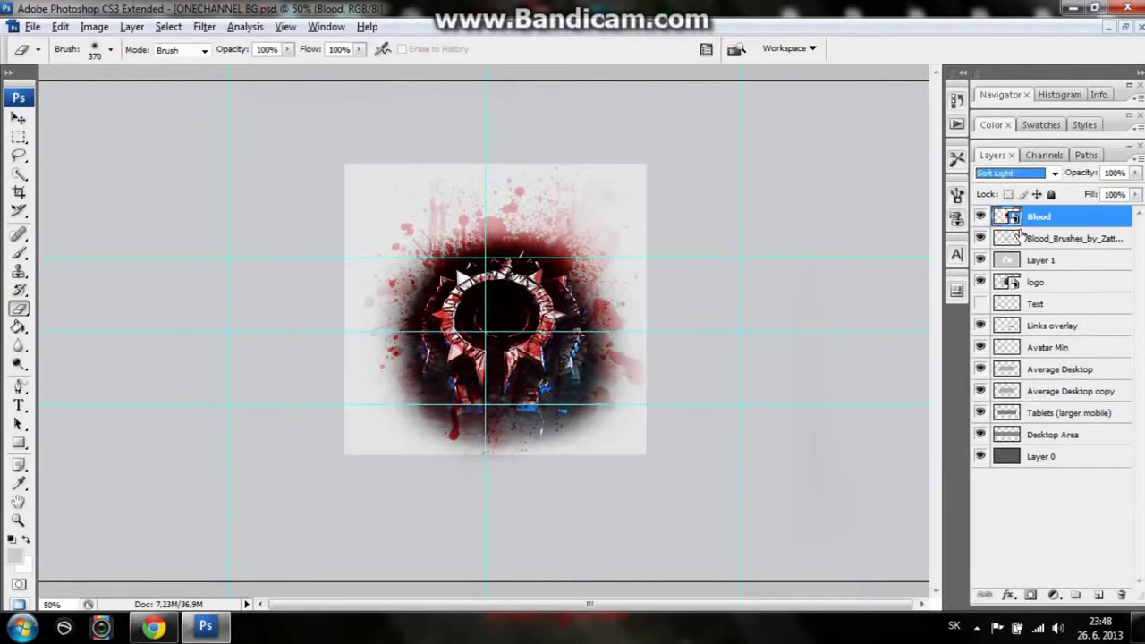
# Rasterize the Blood layer and remove its white background with the Magic Eraser
pyautogui.rightClick(20, 313)
pyautogui.click(102, 347)
pyautogui.click(248, 330)
pyautogui.click(544, 253)
pyautogui.click(367, 215)
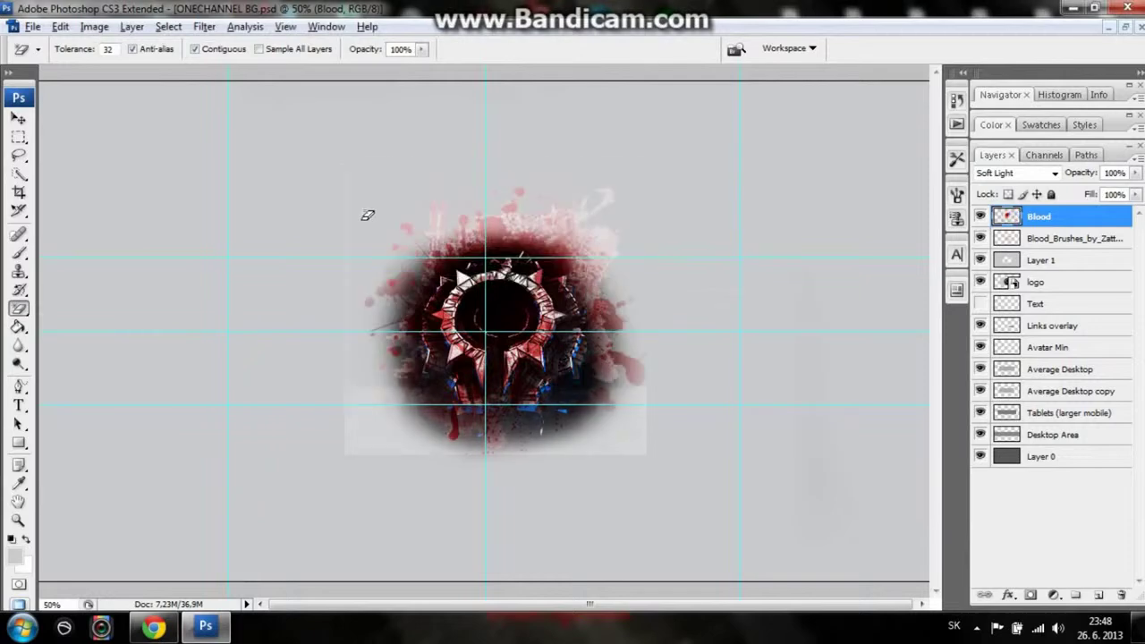
# Lower the Blood layer's opacity to 60% and erase its leftover edges around the logo with the soft eraser
pyautogui.click(17, 118)
pyautogui.moveTo(1134, 173); pyautogui.dragTo(1085, 197)
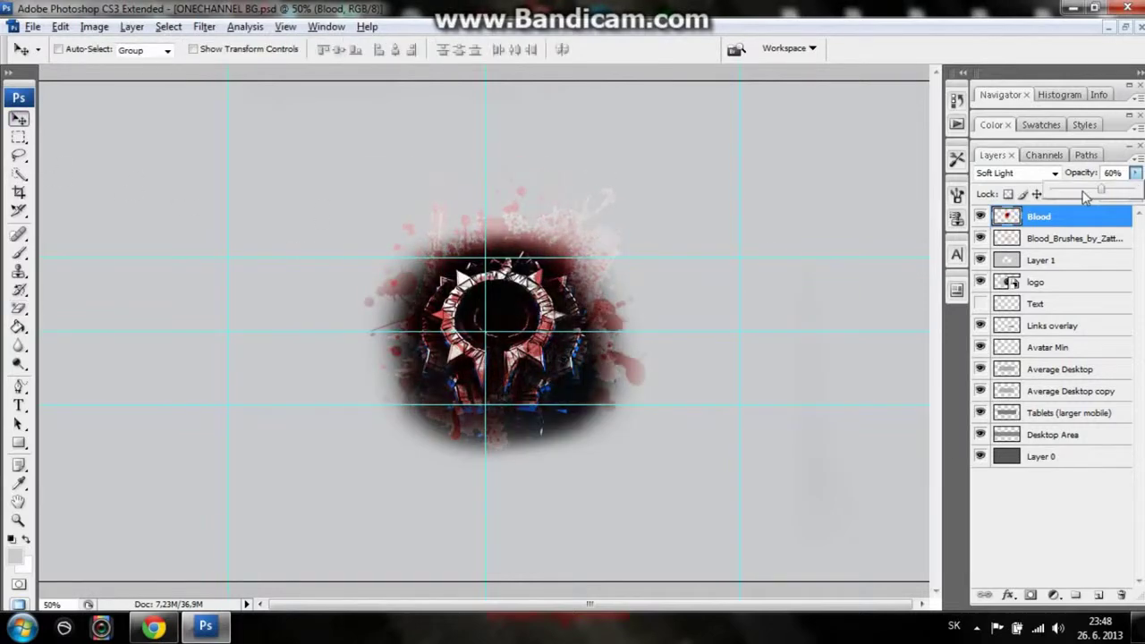
pyautogui.click(19, 310)
pyautogui.hotkey('shift', 'e')
pyautogui.moveTo(371, 411); pyautogui.dragTo(483, 448)
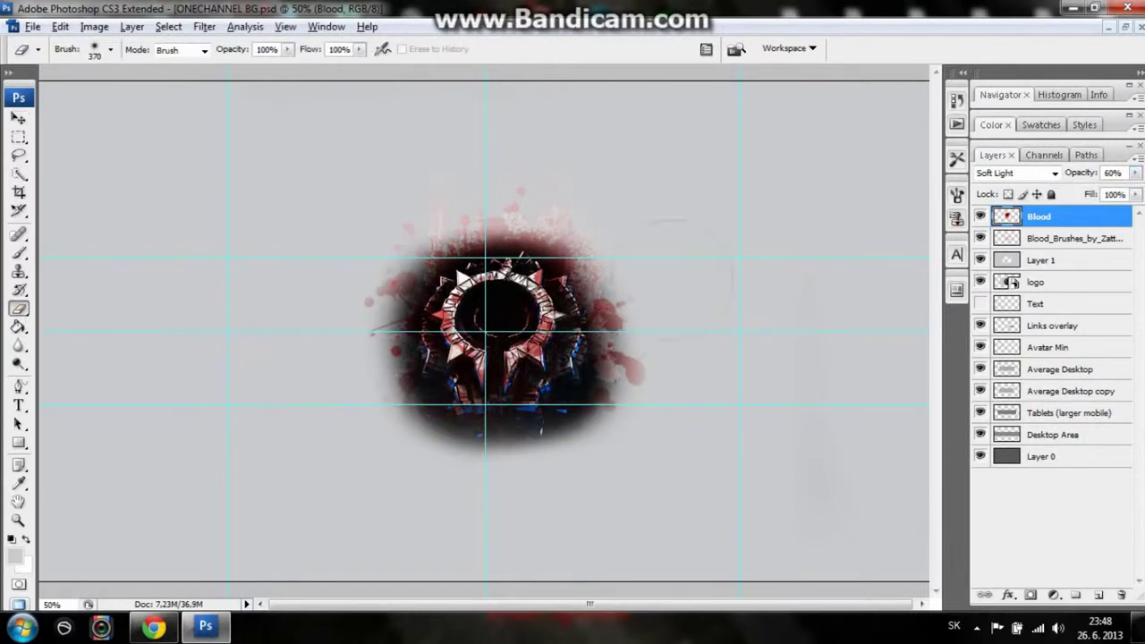
# Place image_7.png from the Blood folder and resize and position the blood streak over the logo
pyautogui.click(32, 26)
pyautogui.click(36, 305)
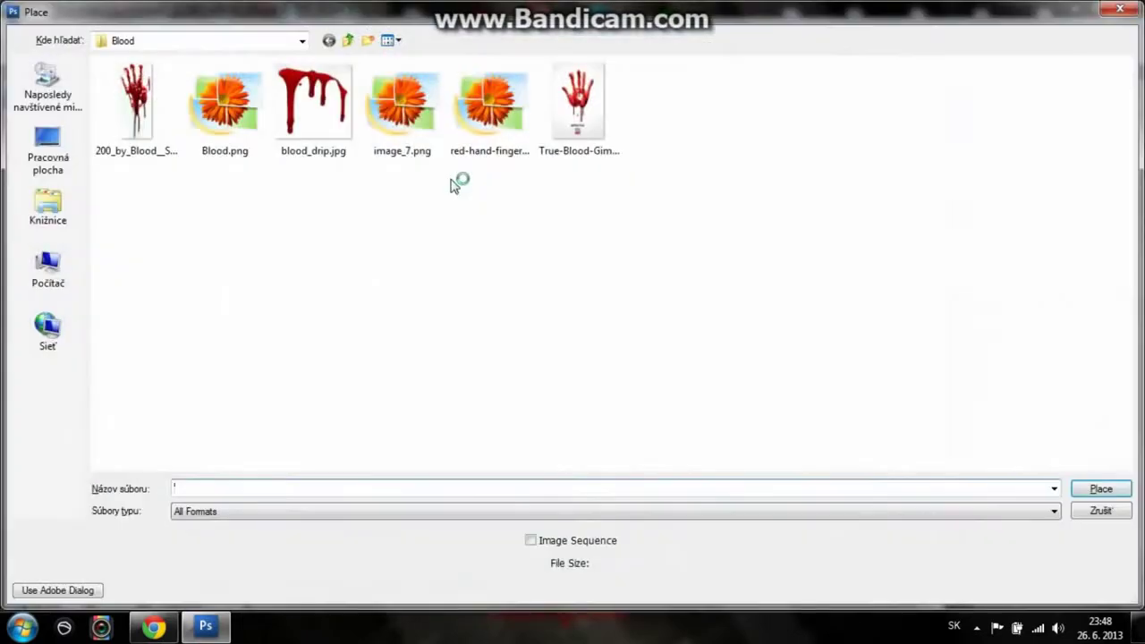
pyautogui.click(394, 39)
pyautogui.click(413, 88)
pyautogui.doubleClick(411, 90)
pyautogui.moveTo(578, 268); pyautogui.dragTo(685, 197)
pyautogui.moveTo(625, 221); pyautogui.dragTo(582, 234)
pyautogui.moveTo(650, 194); pyautogui.dragTo(661, 213)
pyautogui.click(709, 49)
# Blend the image_7 layer with Linear Burn at 63% opacity and move the streak to the logo's upper left
pyautogui.click(1014, 172)
pyautogui.click(1020, 244)
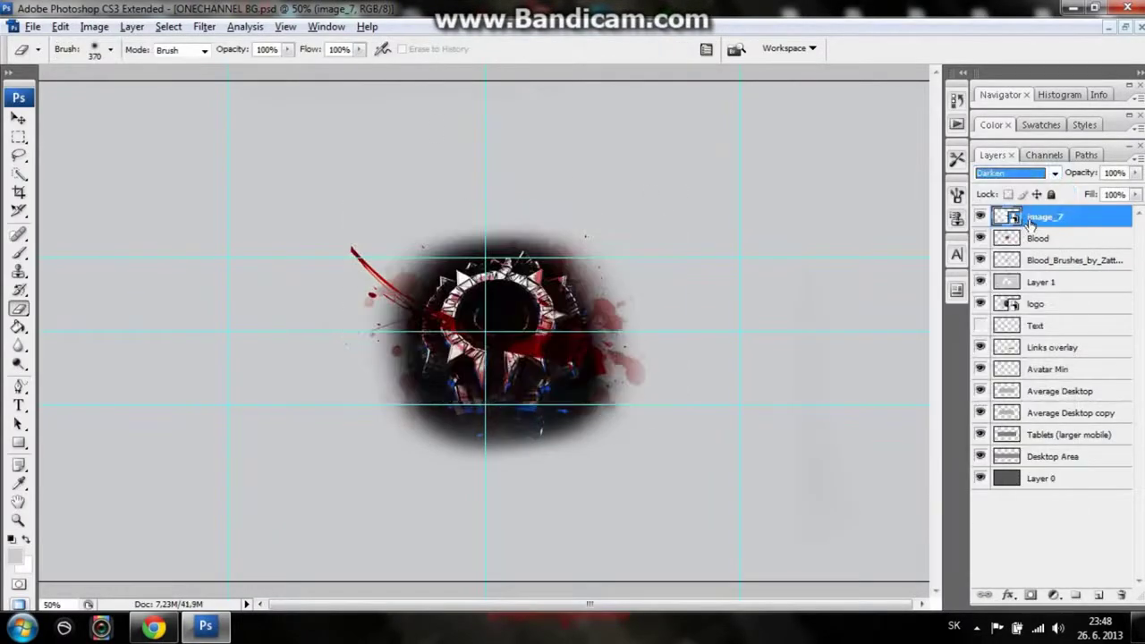
pyautogui.press('v')
pyautogui.moveTo(455, 311); pyautogui.dragTo(399, 295)
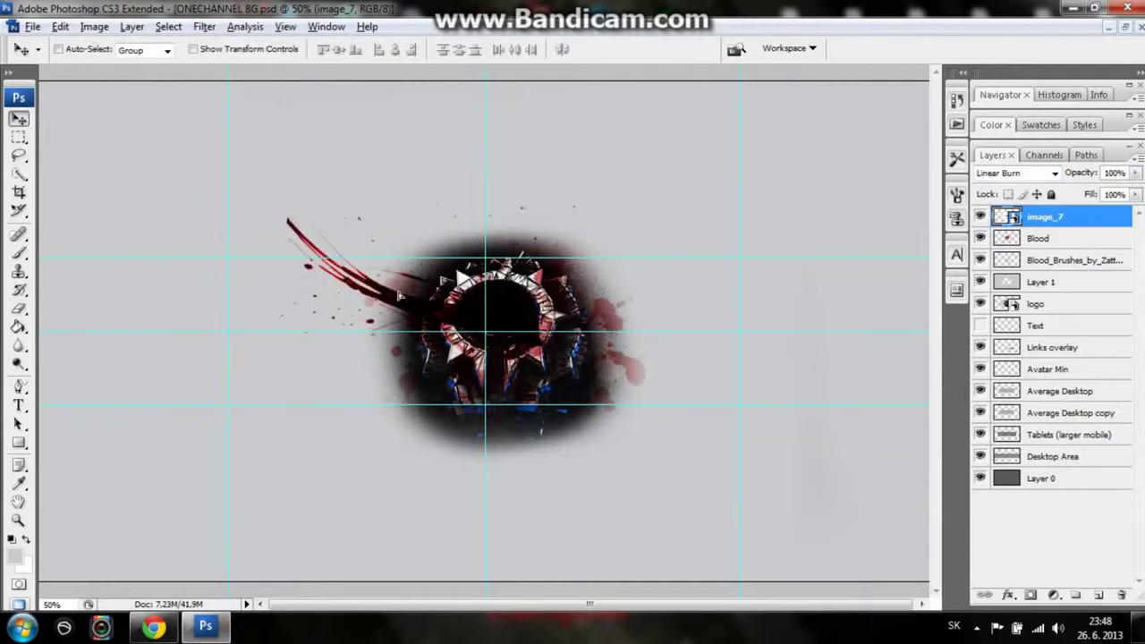
pyautogui.moveTo(1134, 189); pyautogui.dragTo(1095, 195)
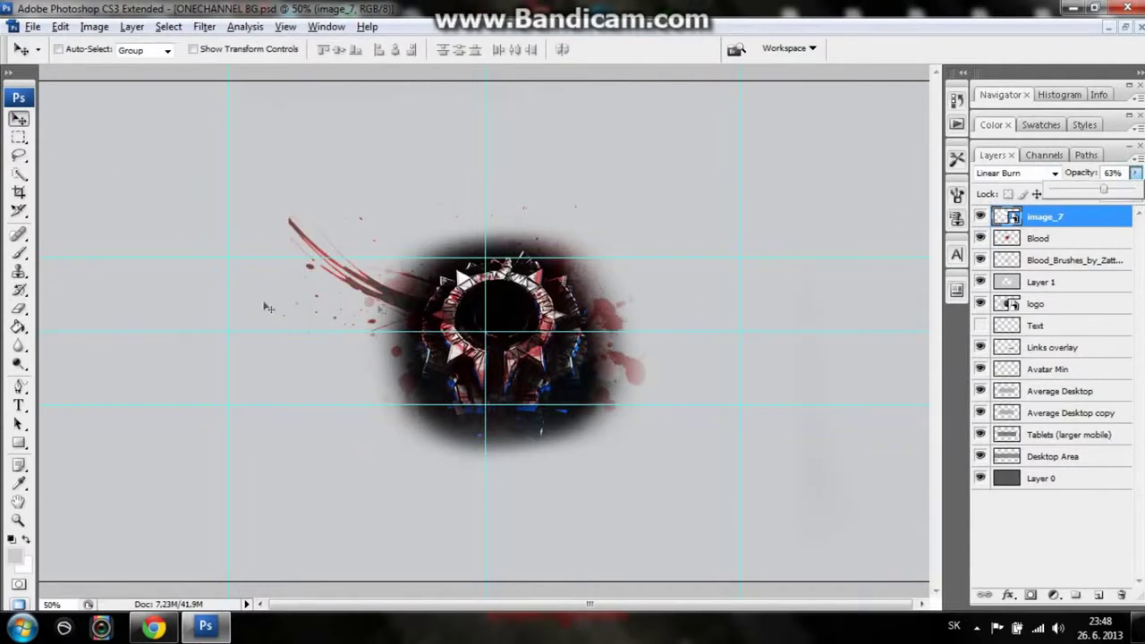
# Rasterize the image_7 layer and get the soft eraser ready to clean up the streak
pyautogui.click(19, 308)
pyautogui.click(490, 313)
pyautogui.click(543, 252)
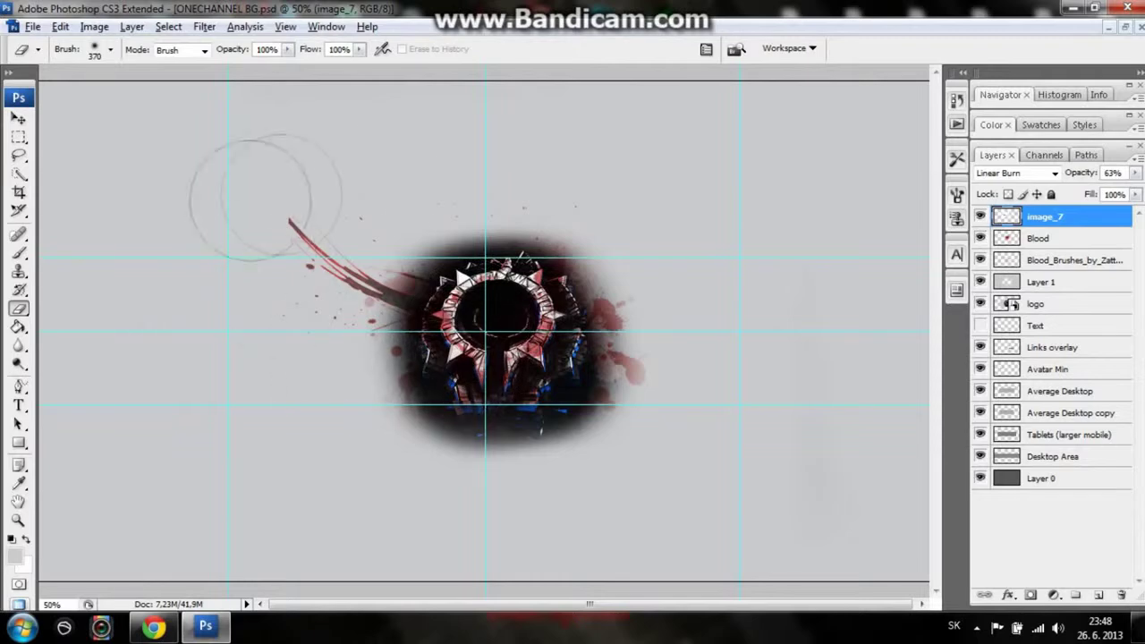
# Place RaskoArtsLightstreaks (9).jpg from the Lightstreaks folder, resized and positioned on the logo's right side
pyautogui.click(32, 26)
pyautogui.click(44, 304)
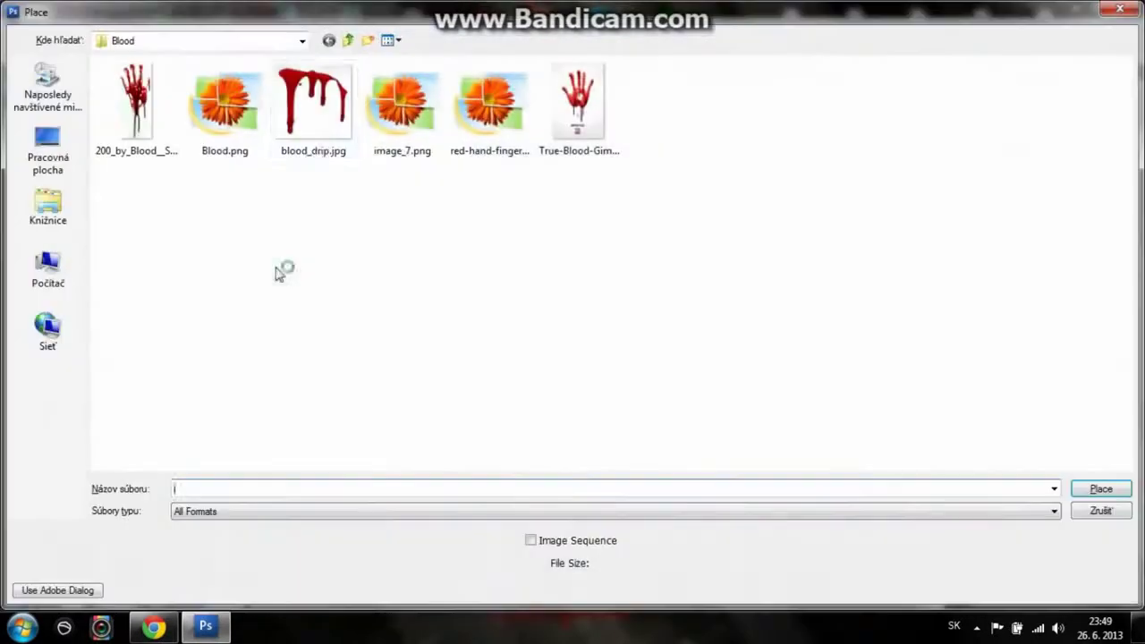
pyautogui.click(349, 41)
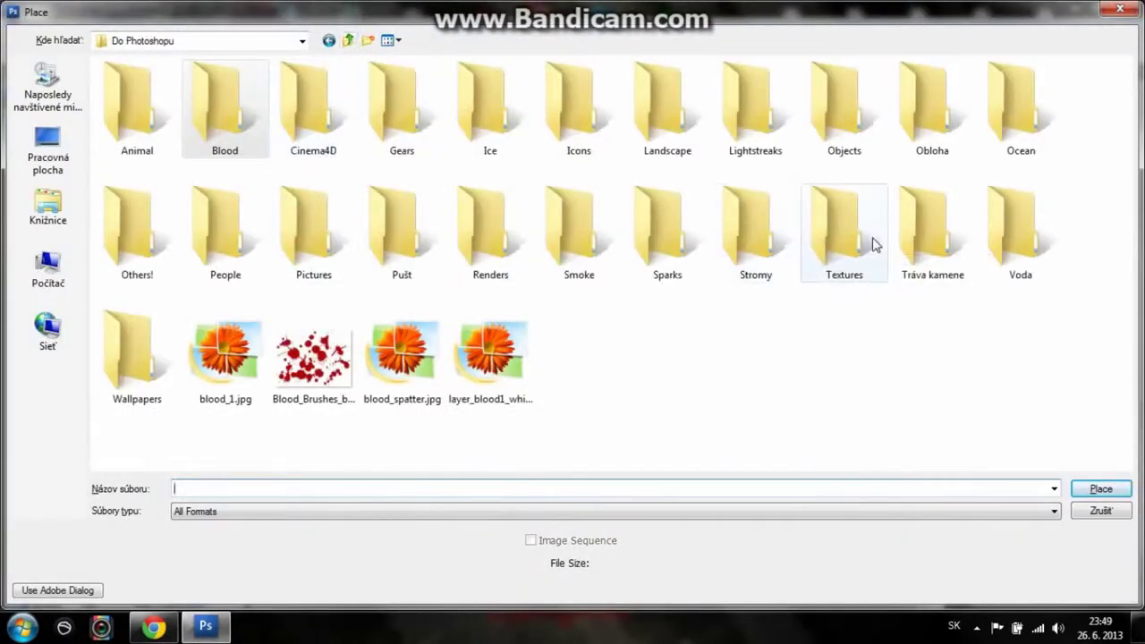
pyautogui.doubleClick(756, 116)
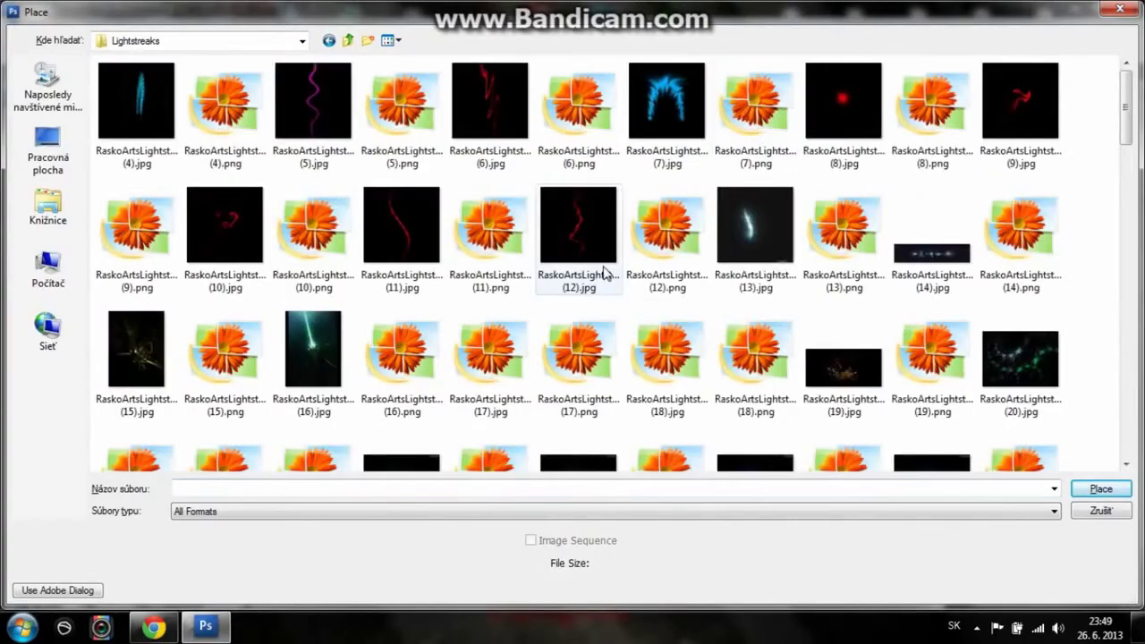
pyautogui.scroll(-10, 604, 273)
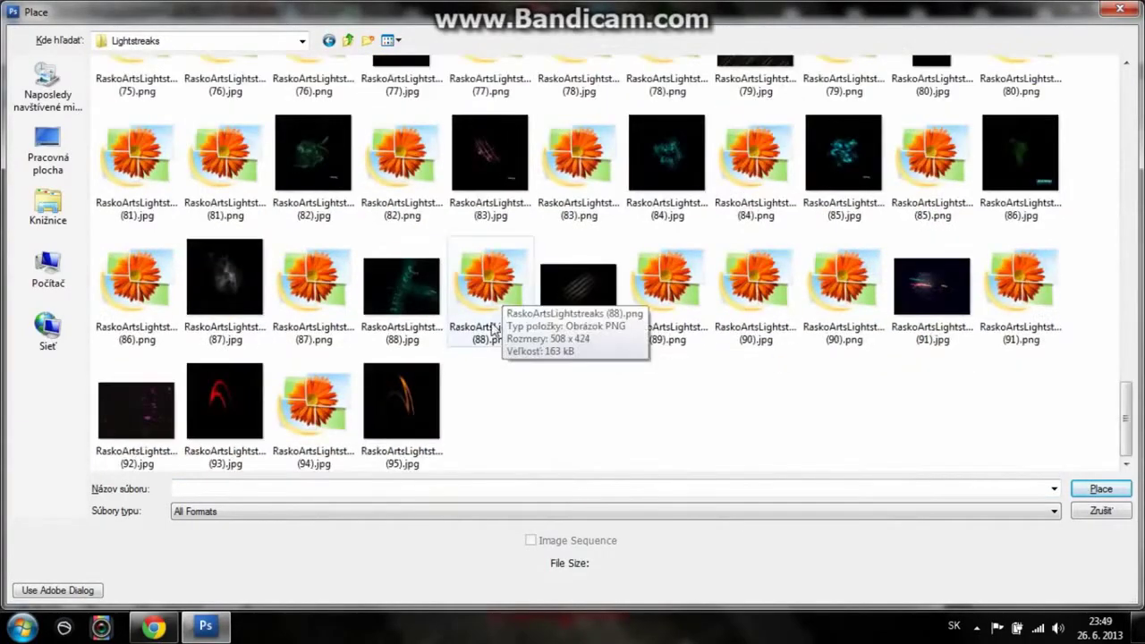
pyautogui.scroll(10, 495, 331)
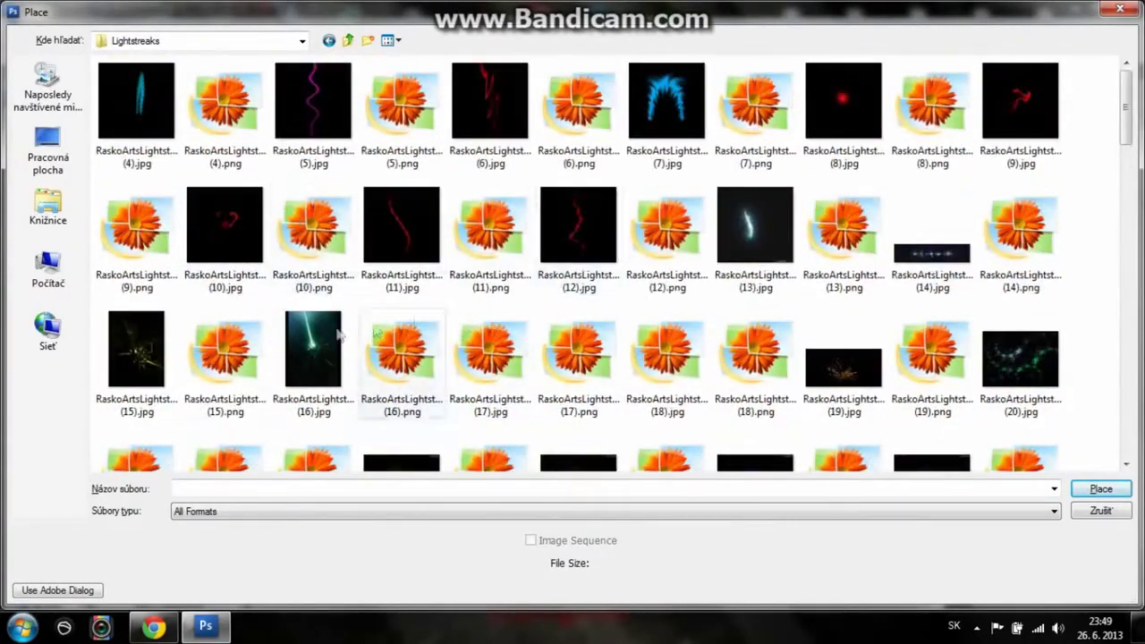
pyautogui.doubleClick(1009, 104)
pyautogui.moveTo(589, 226); pyautogui.dragTo(629, 210)
pyautogui.moveTo(522, 234); pyautogui.dragTo(626, 225)
pyautogui.click(707, 49)
# Set the RaskoArtsLightstreaks (9) layer to Screen blending at 75% opacity
pyautogui.click(1015, 172)
pyautogui.click(1017, 243)
pyautogui.press('Down')
pyautogui.press('Down')
pyautogui.press('Down')
pyautogui.press('Down')
pyautogui.press('Down')
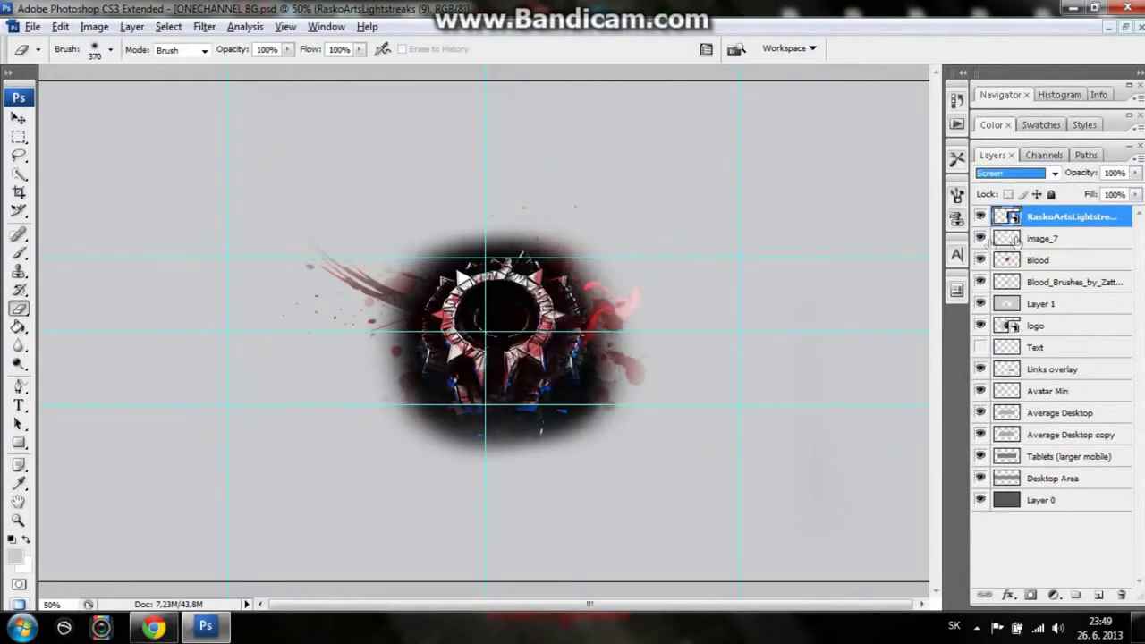
pyautogui.press('v')
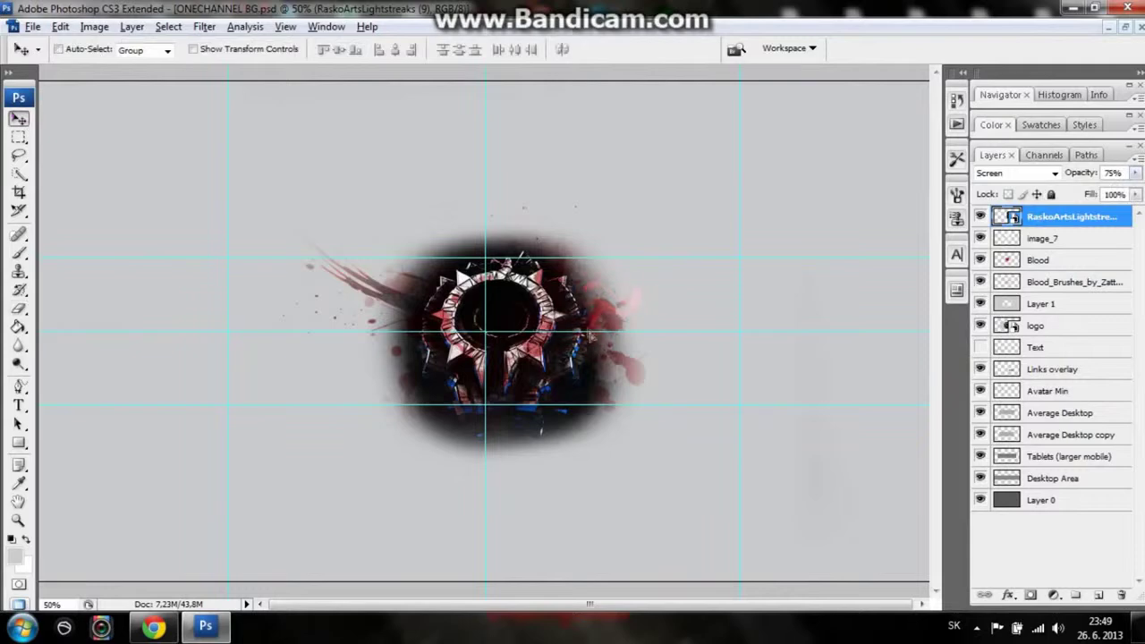
# Duplicate the RaskoArtsLightstreaks (9) layer and flip the copy horizontally for the logo's left side
pyautogui.rightClick(1045, 217)
pyautogui.click(894, 201)
pyautogui.click(716, 188)
pyautogui.click(60, 26)
pyautogui.moveTo(158, 324)
pyautogui.click(286, 503)
# Free-transform the light streak copy, rotating and moving it to the logo's lower left
pyautogui.click(61, 26)
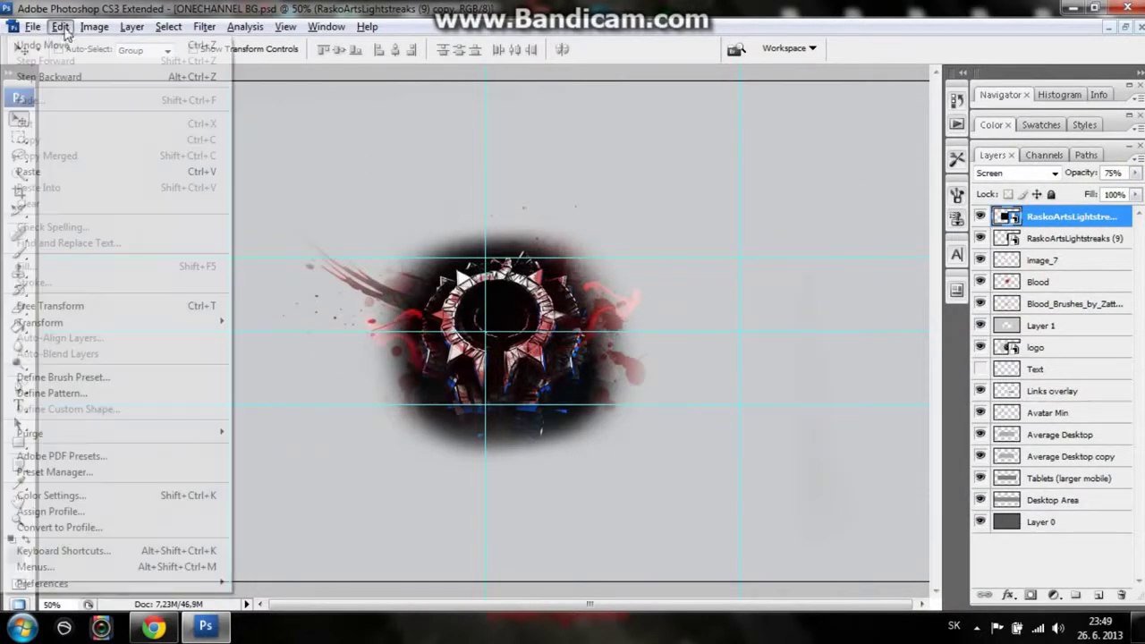
pyautogui.click(211, 306)
pyautogui.moveTo(547, 220); pyautogui.dragTo(526, 199)
pyautogui.moveTo(445, 272)
pyautogui.mouseDown()
pyautogui.moveTo(445, 297)
pyautogui.moveTo(459, 303)
pyautogui.mouseUp()
pyautogui.moveTo(553, 234); pyautogui.dragTo(539, 221)
pyautogui.click(707, 49)
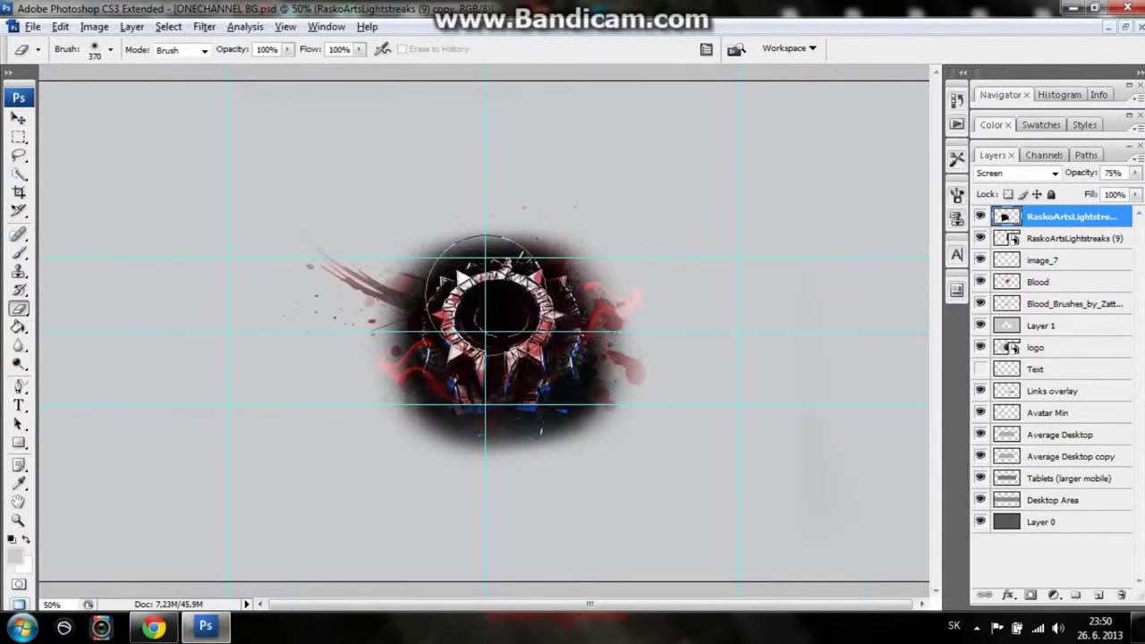
# Rasterize the original RaskoArtsLightstreaks (9) layer and soften the streak with the eraser
pyautogui.click(1074, 238)
pyautogui.click(593, 255)
pyautogui.click(544, 252)
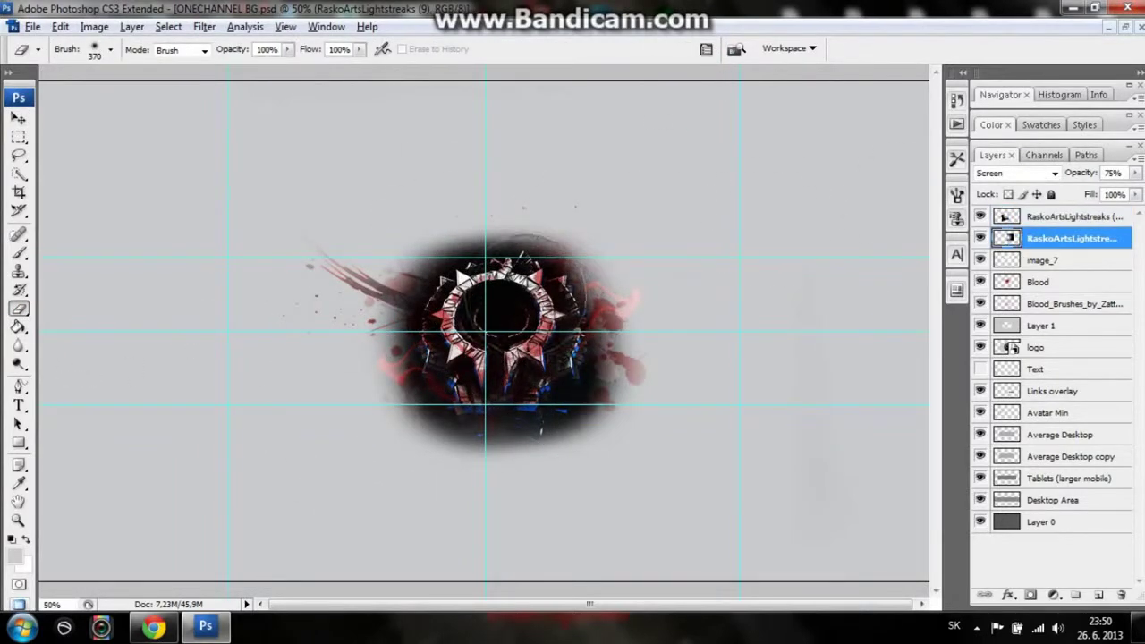
# Place RaskoArtsLightstreaks (19).jpg over the logo as a sparks layer
pyautogui.press('v')
pyautogui.click(32, 25)
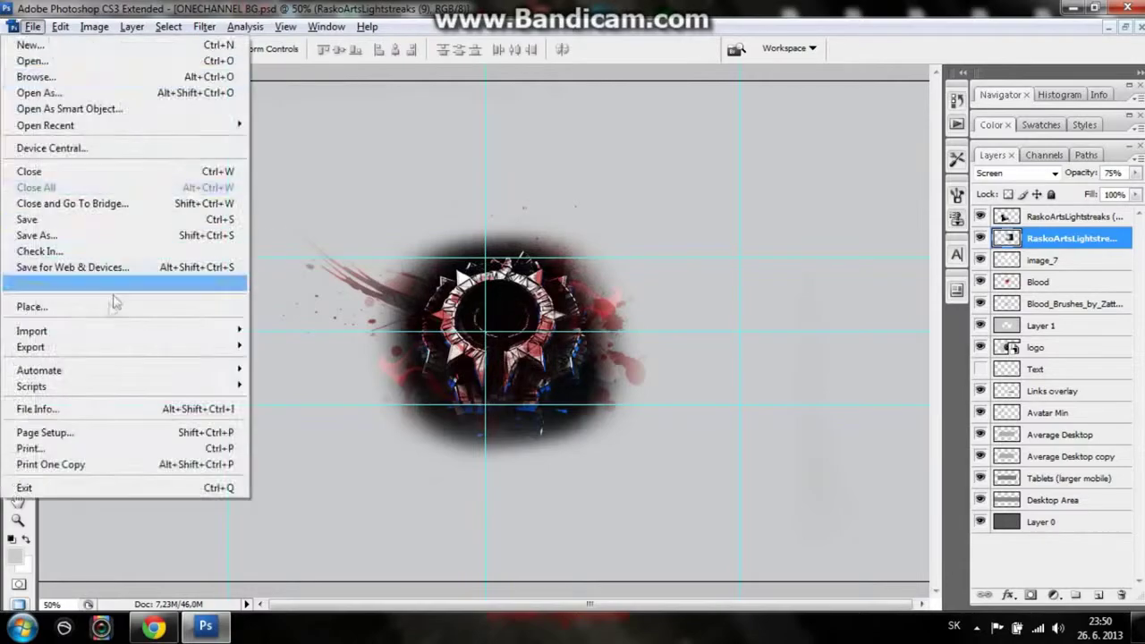
pyautogui.click(54, 304)
pyautogui.doubleClick(844, 367)
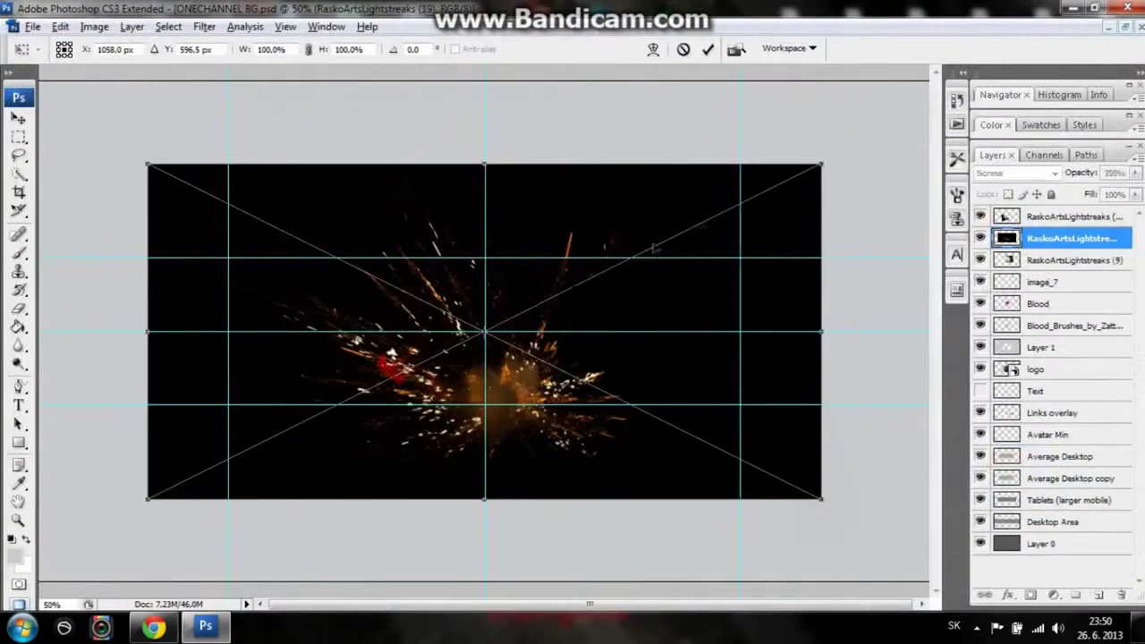
pyautogui.click(713, 48)
# Set the sparks layer to Screen blending at 72% opacity
pyautogui.click(1015, 173)
pyautogui.click(988, 323)
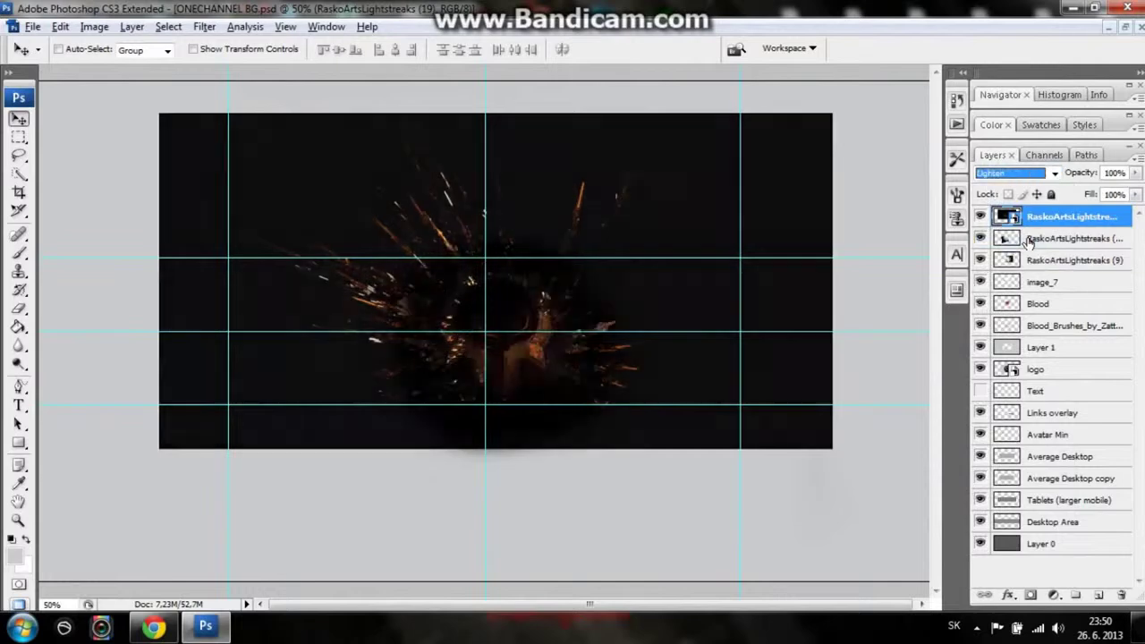
pyautogui.click(1136, 174)
pyautogui.moveTo(1134, 190); pyautogui.dragTo(1112, 190)
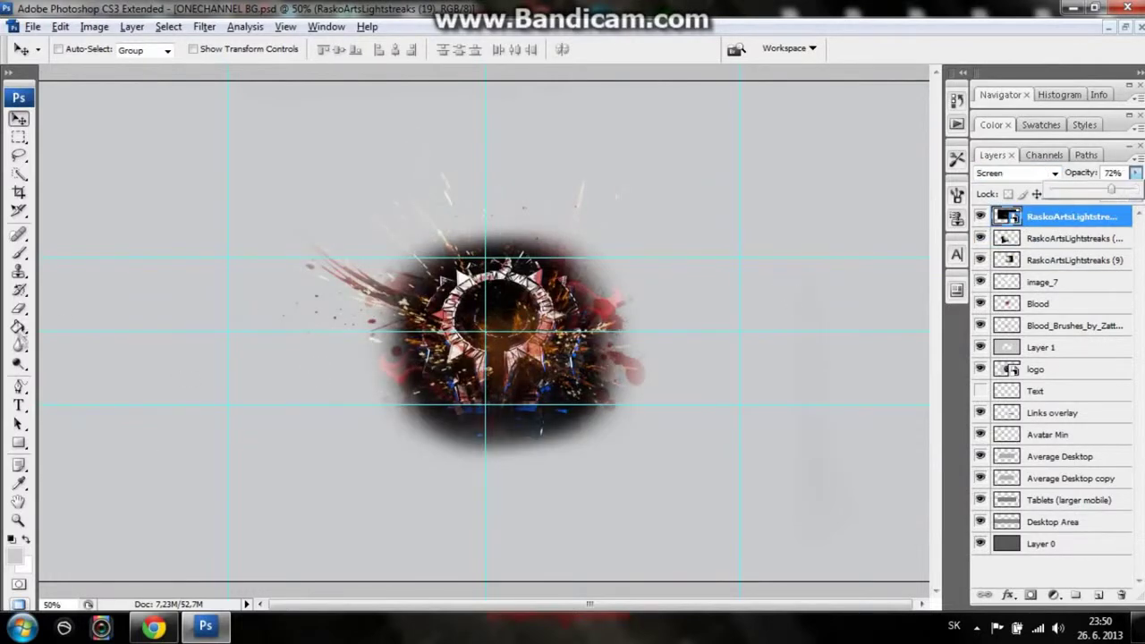
# Rasterize the sparks layer and erase the sparks covering the logo with the soft eraser
pyautogui.press('e')
pyautogui.click(545, 258)
pyautogui.click(544, 253)
pyautogui.click(490, 331)
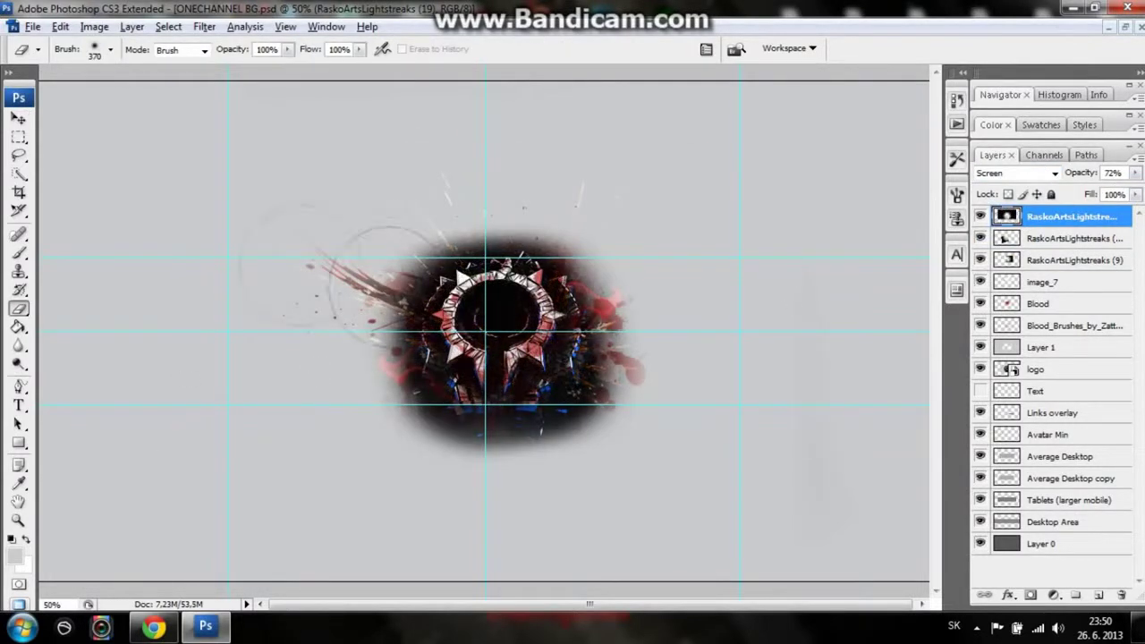
# Place image_7.png again, flip it horizontally and rotate and position the blood streak on the logo's lower right
pyautogui.click(32, 26)
pyautogui.click(53, 301)
pyautogui.click(390, 104)
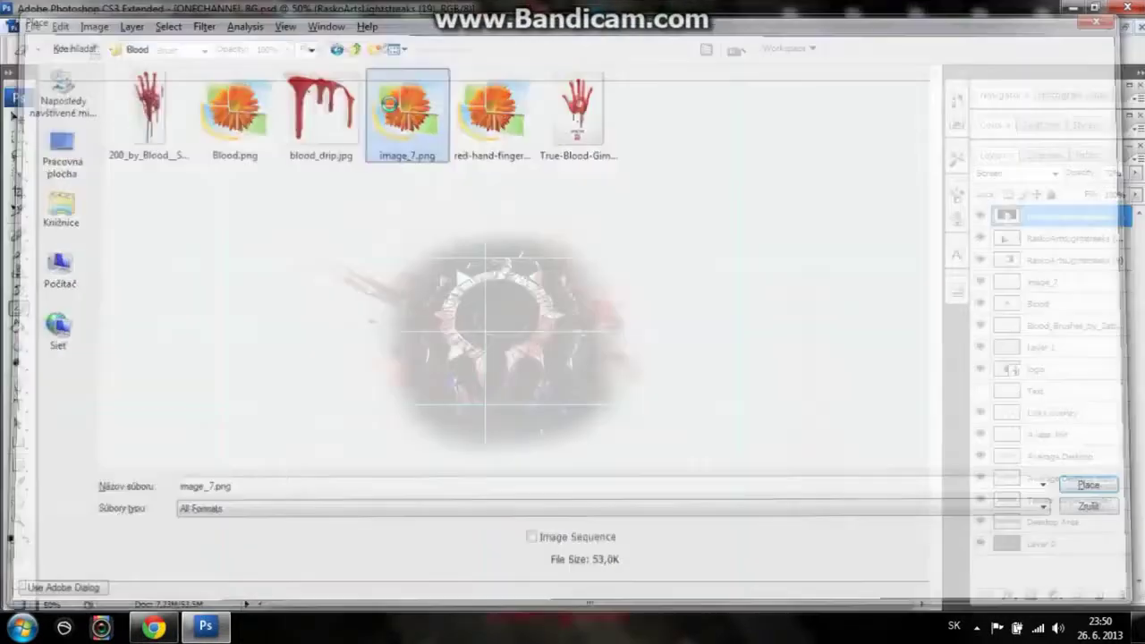
pyautogui.click(60, 26)
pyautogui.moveTo(115, 322)
pyautogui.click(301, 504)
pyautogui.moveTo(504, 312); pyautogui.dragTo(515, 322)
pyautogui.moveTo(611, 250)
pyautogui.mouseDown()
pyautogui.moveTo(641, 321)
pyautogui.moveTo(626, 384)
pyautogui.mouseUp()
pyautogui.click(707, 49)
# Set the new image_7 layer to Linear Burn and rasterize it for erasing
pyautogui.click(1016, 172)
pyautogui.click(1015, 255)
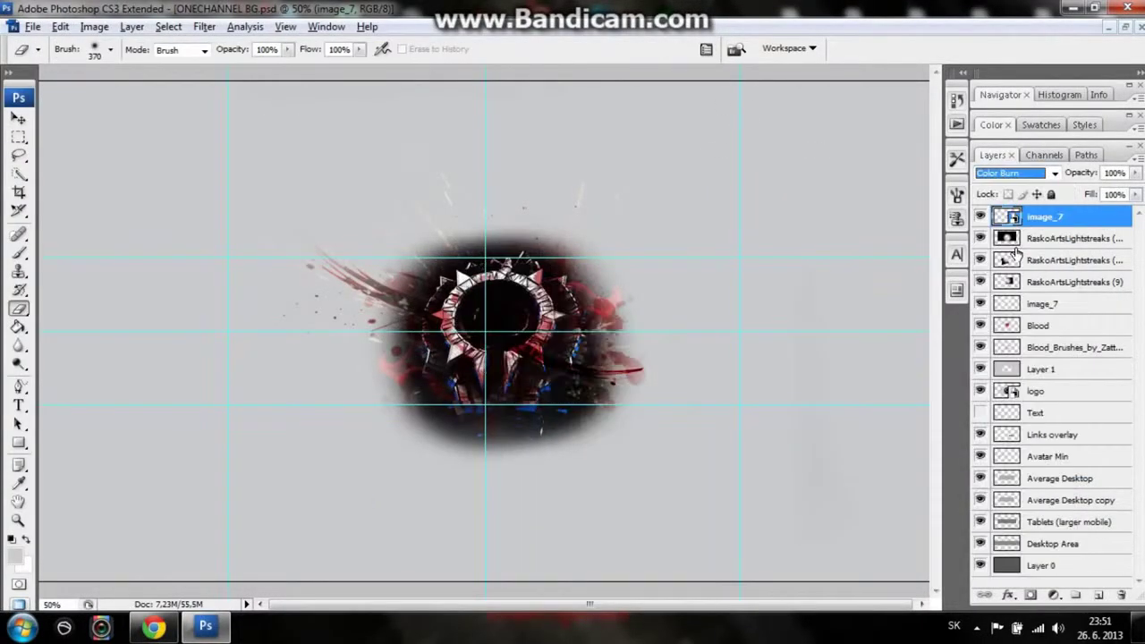
pyautogui.click(564, 327)
pyautogui.click(546, 253)
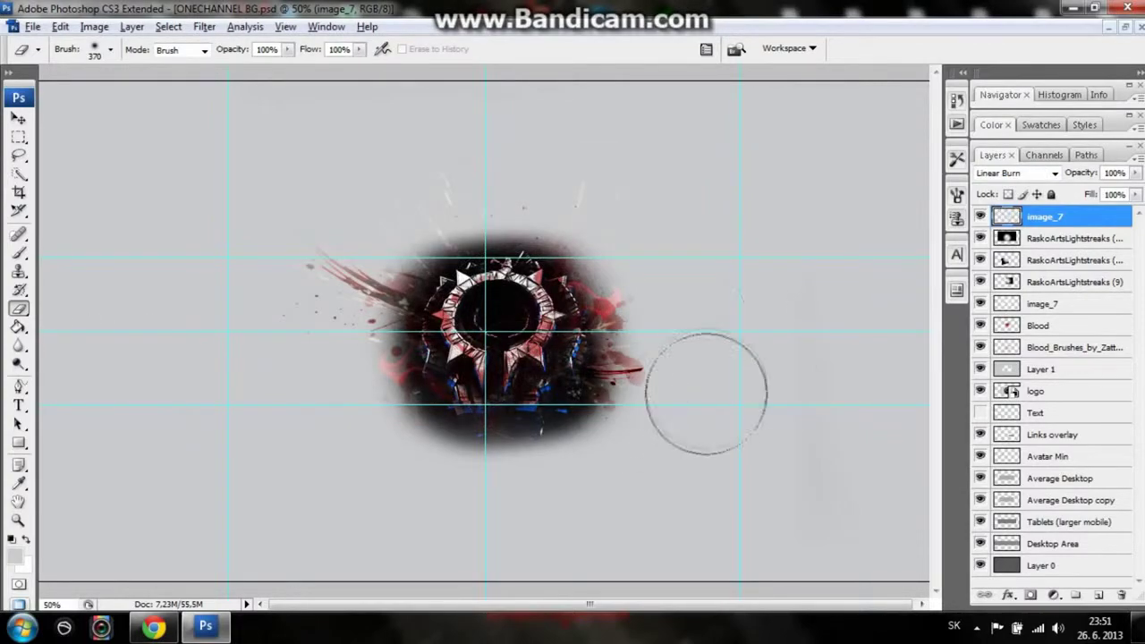
# Place Chains.jpg from the desktop into the document as a new layer
pyautogui.click(63, 302)
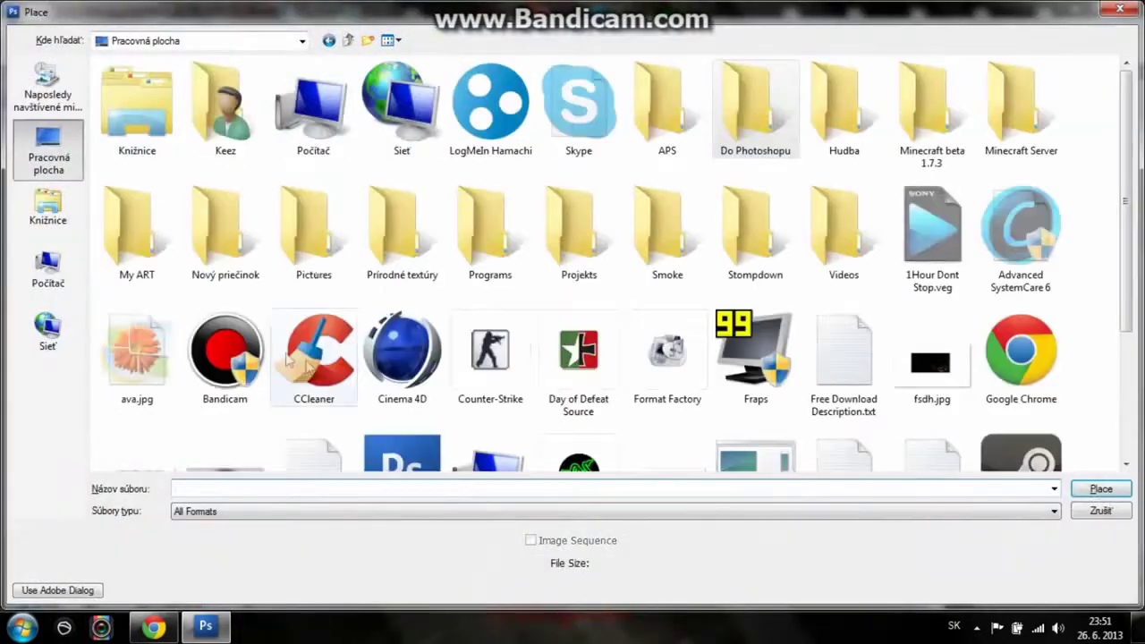
pyautogui.click(217, 349)
pyautogui.scroll(-3, 218, 349)
pyautogui.doubleClick(919, 204)
pyautogui.press('Return')
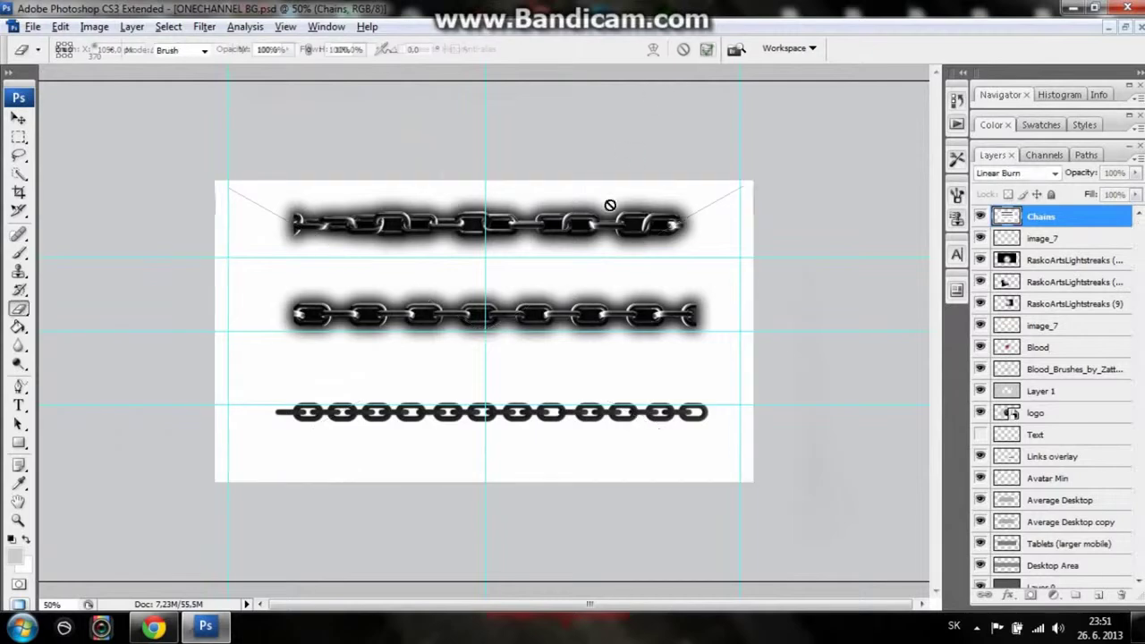
# Lasso the uppermost chain, copy it onto its own layer and hide the Chains layer
pyautogui.press('l')
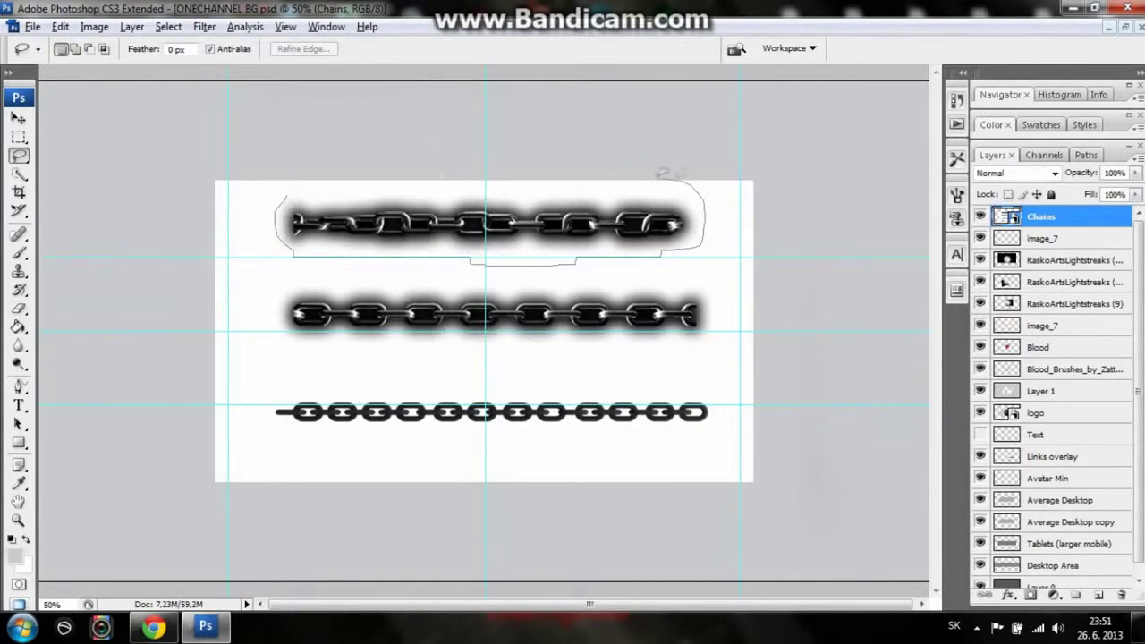
pyautogui.rightClick(423, 213)
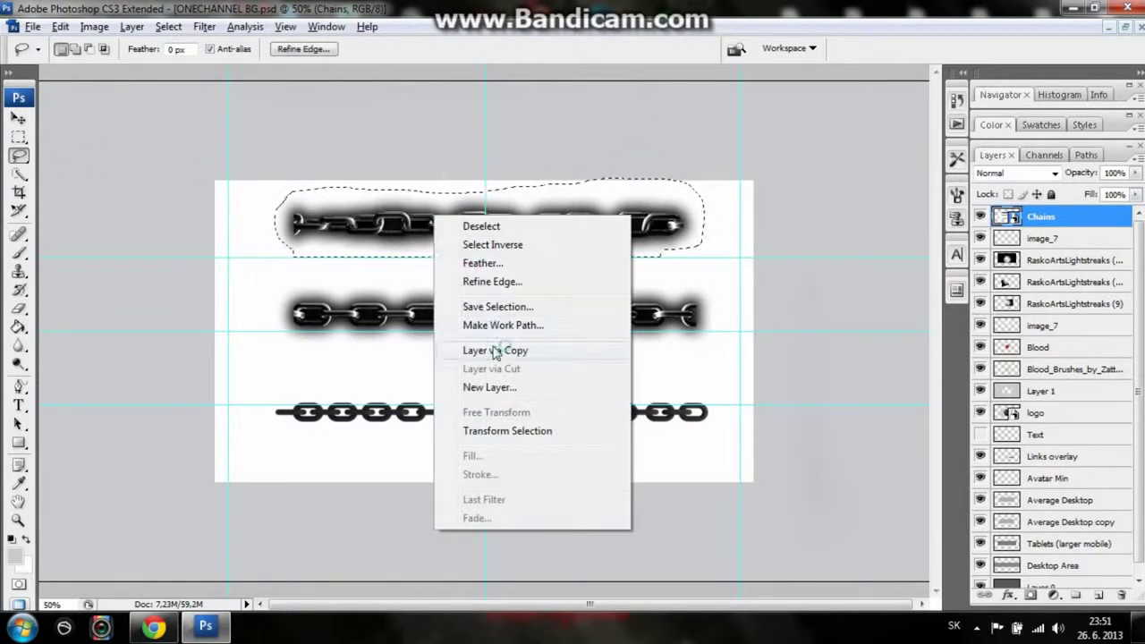
pyautogui.click(501, 349)
pyautogui.click(981, 238)
# Remove the white background around the copied chain with the Magic Eraser and move the chain to the logo's right side
pyautogui.click(80, 344)
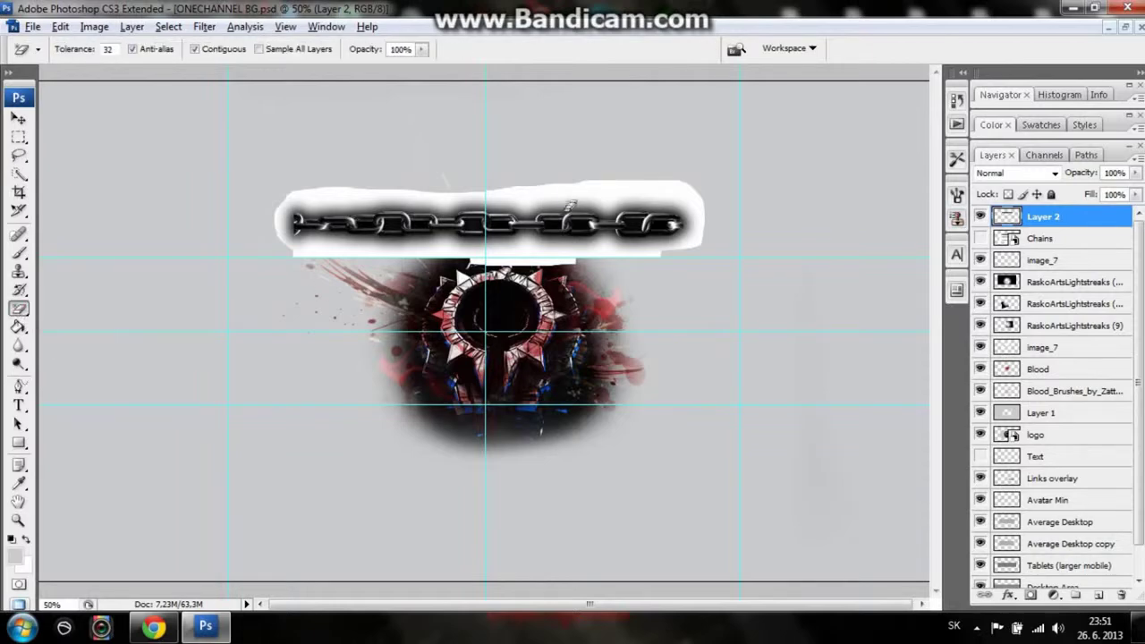
pyautogui.click(561, 199)
pyautogui.click(19, 118)
pyautogui.moveTo(471, 225); pyautogui.dragTo(771, 332)
# Cycle through the blending modes, set the chain layer to Color Burn and shift the chain closer to the logo
pyautogui.press('Down')
pyautogui.press('Down')
pyautogui.press('Down')
pyautogui.press('Down')
pyautogui.press('Down')
pyautogui.press('Down')
pyautogui.press('Down')
pyautogui.press('Down')
pyautogui.press('Down')
pyautogui.press('Down')
pyautogui.press('Down')
pyautogui.press('Down')
pyautogui.press('Down')
pyautogui.press('Down')
pyautogui.press('Down')
pyautogui.press('Up')
pyautogui.press('Up')
pyautogui.press('Up')
pyautogui.press('Up')
pyautogui.press('Up')
pyautogui.press('Up')
pyautogui.press('Up')
pyautogui.press('Up')
pyautogui.press('Up')
pyautogui.press('Up')
pyautogui.press('Up')
pyautogui.press('Up')
pyautogui.press('Up')
pyautogui.press('Up')
pyautogui.press('Up')
pyautogui.press('Down')
pyautogui.moveTo(784, 337)
pyautogui.mouseDown()
pyautogui.moveTo(775, 351)
pyautogui.moveTo(756, 337)
pyautogui.mouseUp()
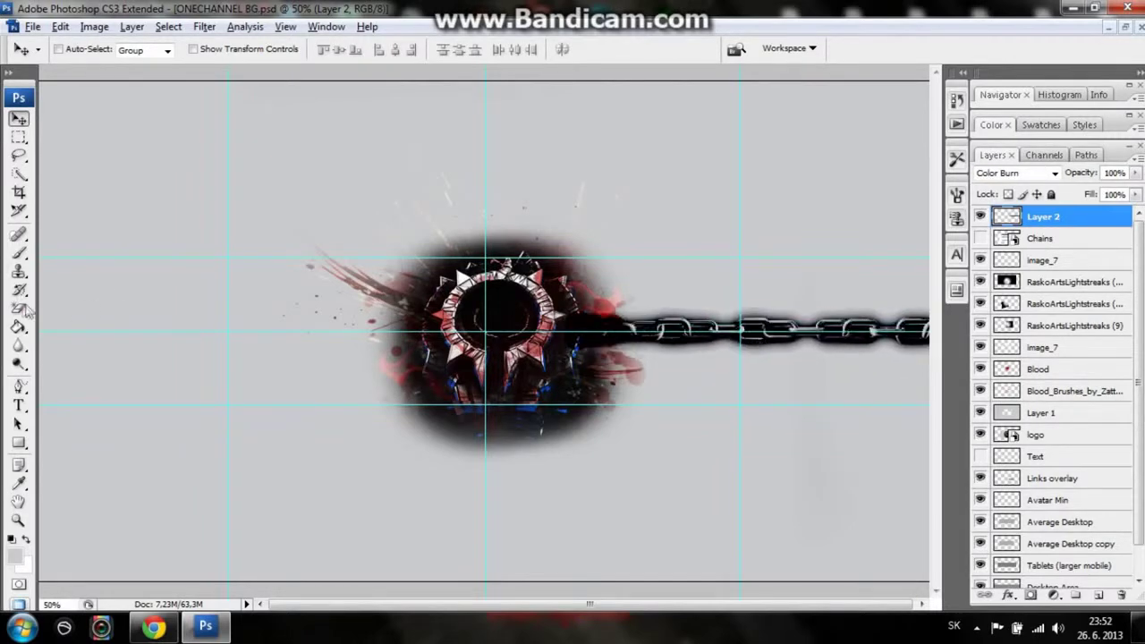
# Undo the Magic Eraser attempt and use the soft 370 px Eraser on the chain's end overlapping the logo
pyautogui.click(20, 308)
pyautogui.click(458, 278)
pyautogui.click(60, 26)
pyautogui.click(69, 75)
pyautogui.rightClick(21, 310)
pyautogui.click(81, 309)
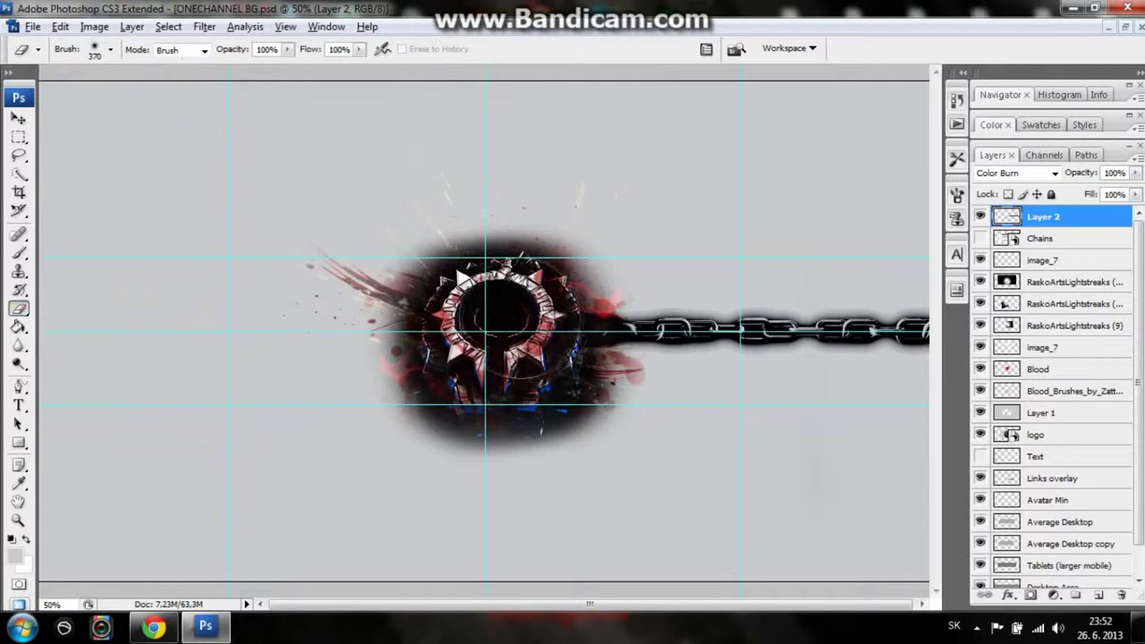
# Duplicate the chain layer, flip the copy horizontally and position it as a mirrored chain on the logo's left side
pyautogui.rightClick(1045, 220)
pyautogui.click(1022, 268)
pyautogui.click(719, 187)
pyautogui.click(60, 26)
pyautogui.moveTo(117, 322)
pyautogui.click(305, 450)
pyautogui.press('v')
pyautogui.moveTo(547, 295); pyautogui.dragTo(243, 332)
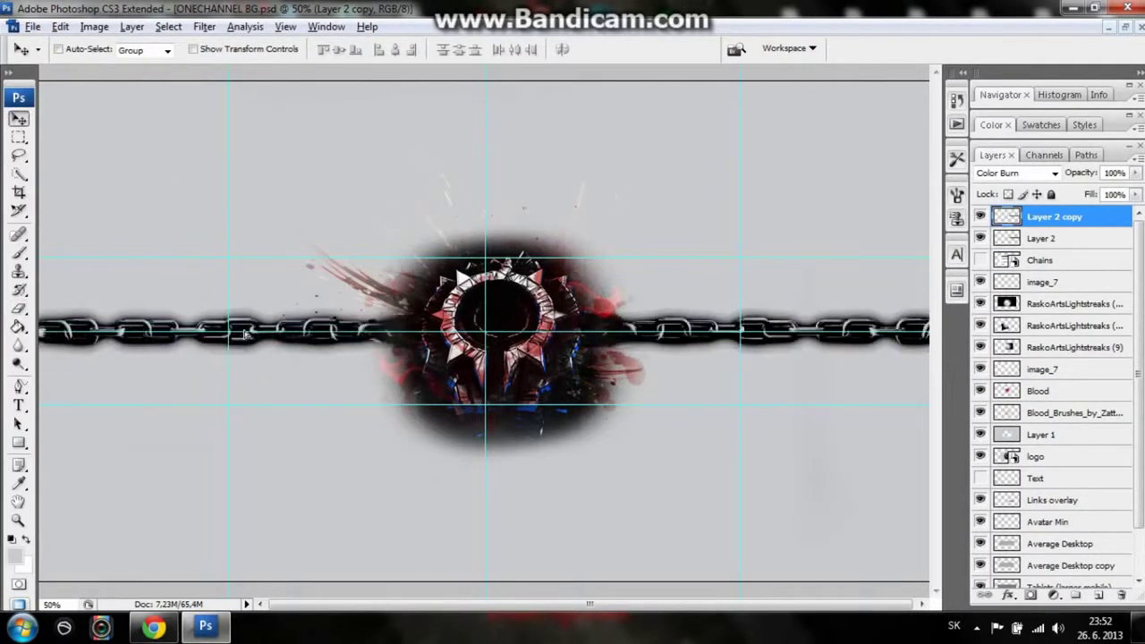
# Add the texts "THE KEez" and "sick media" on either side of the logo's lower part in background grey, using XerkerFW at 35.09 pt
pyautogui.click(517, 389)
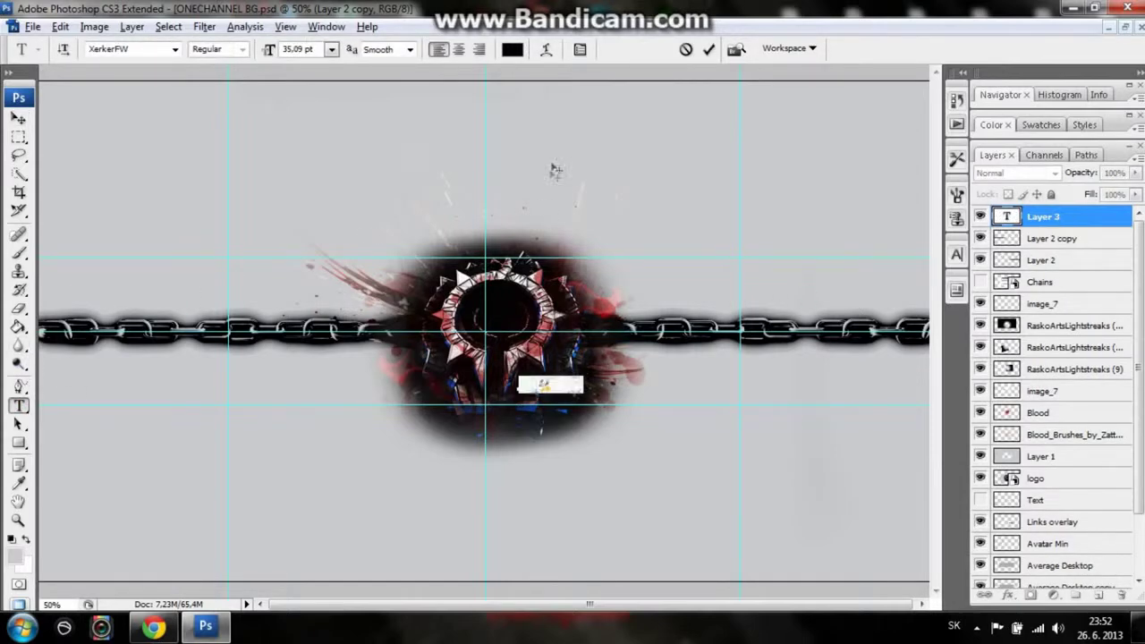
pyautogui.click(512, 50)
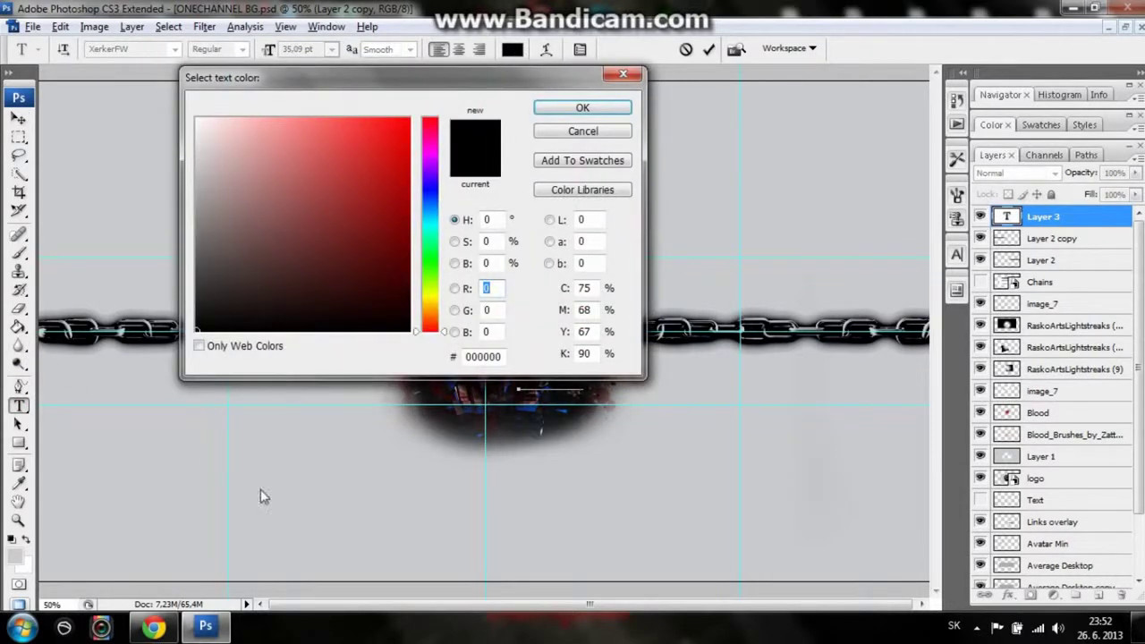
pyautogui.click(251, 469)
pyautogui.click(580, 109)
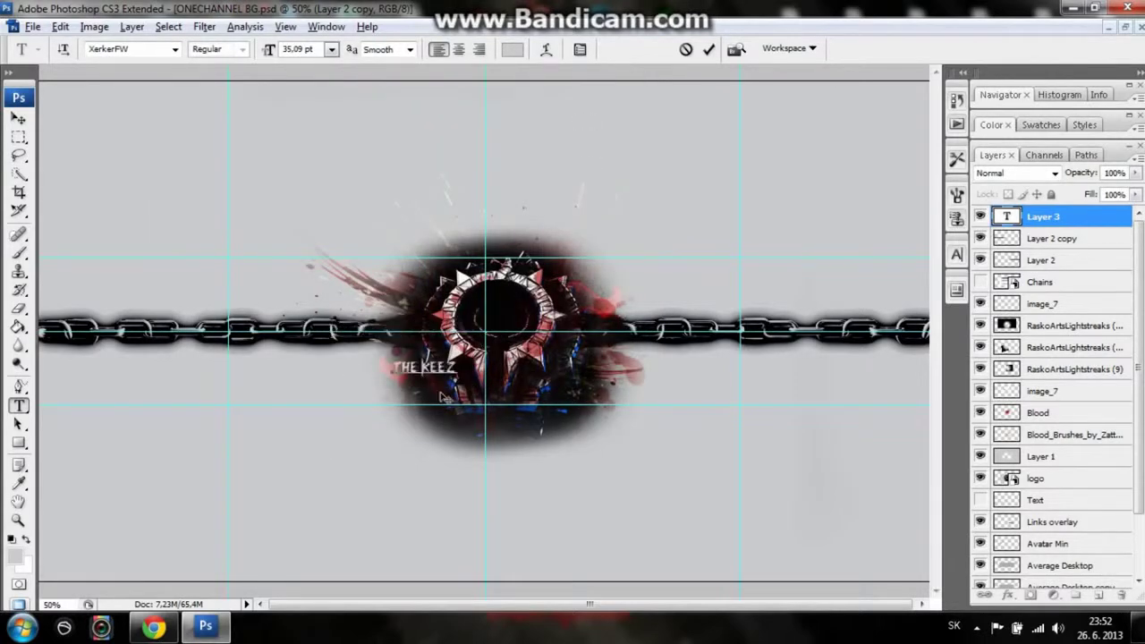
pyautogui.click(708, 50)
pyautogui.click(540, 383)
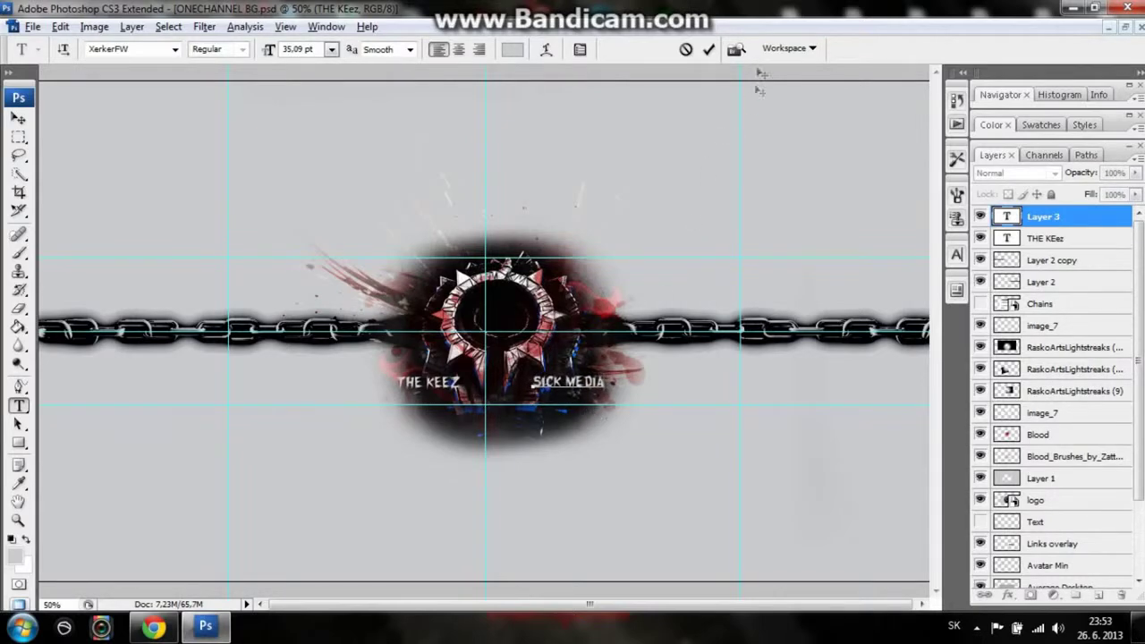
pyautogui.click(709, 50)
# Draw background-grey rectangles over the artwork below and above the central banner strip, aligned to the guides
pyautogui.click(18, 442)
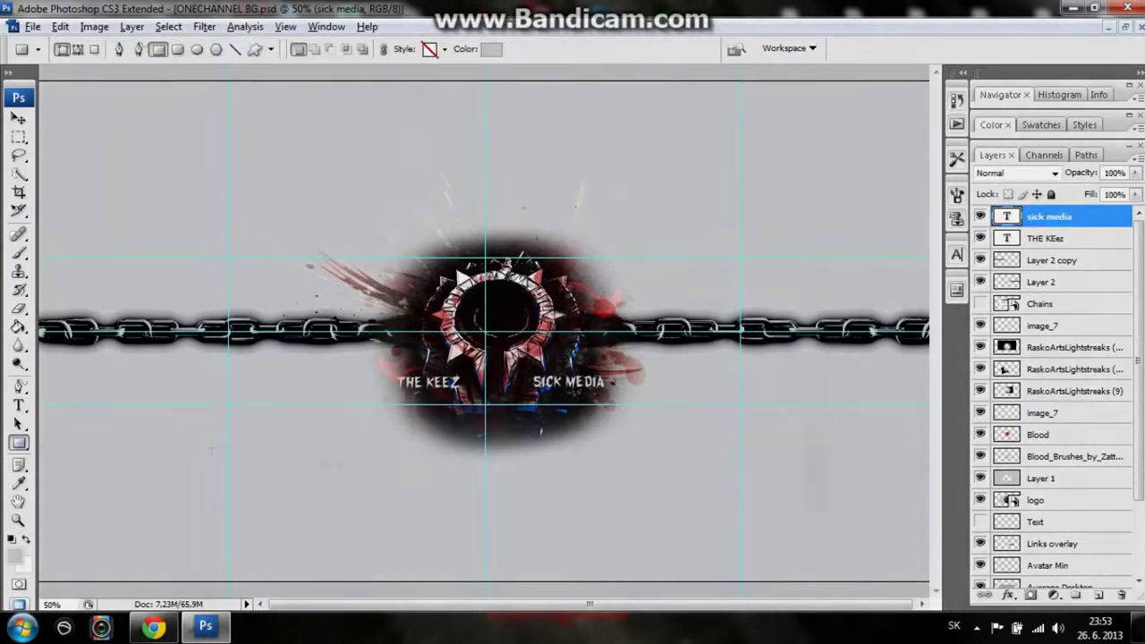
pyautogui.moveTo(228, 489); pyautogui.dragTo(784, 405)
pyautogui.moveTo(830, 83); pyautogui.dragTo(230, 257)
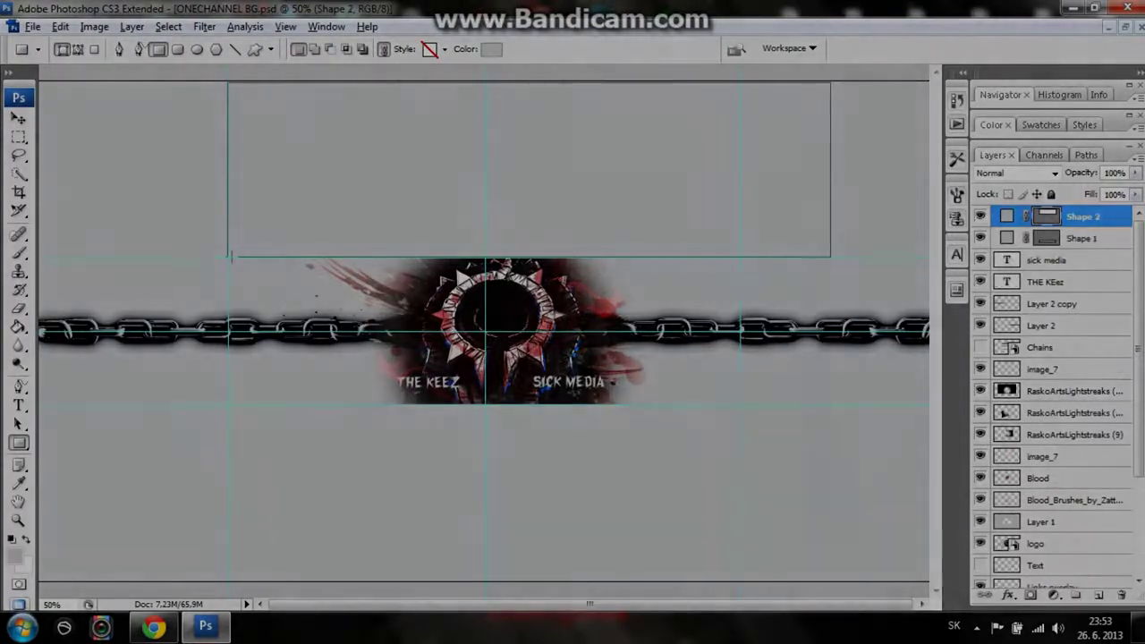
# Save the banner on the desktop as a JPEG named backround2013
pyautogui.hotkey('ctrl', 'shift', 's')
pyautogui.write('backround2013')
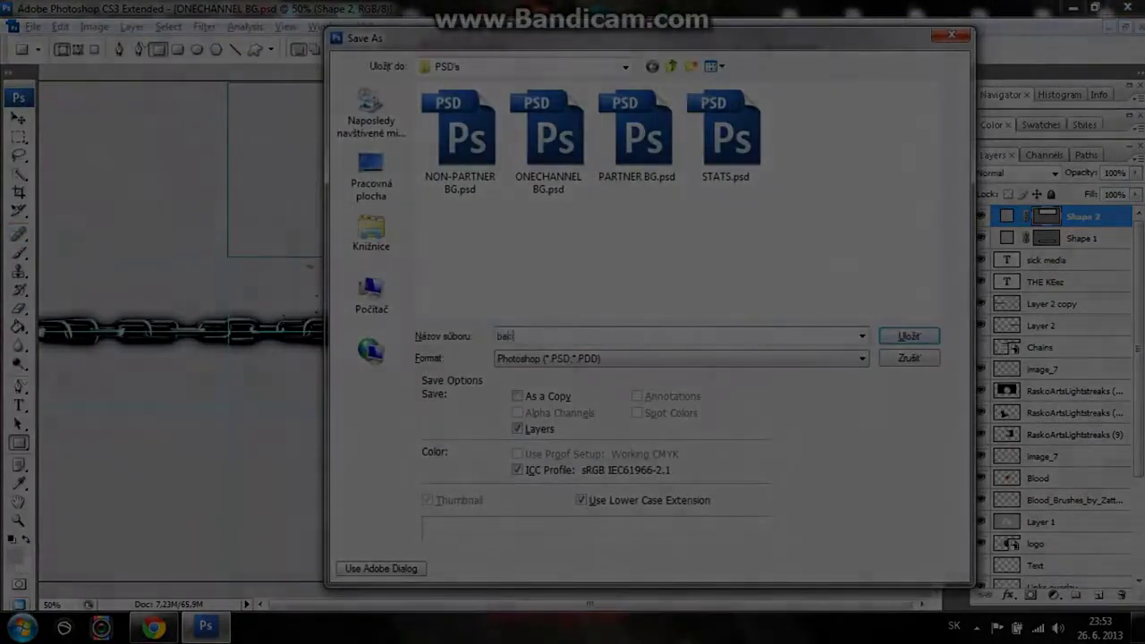
pyautogui.click(371, 177)
pyautogui.click(680, 358)
pyautogui.click(537, 445)
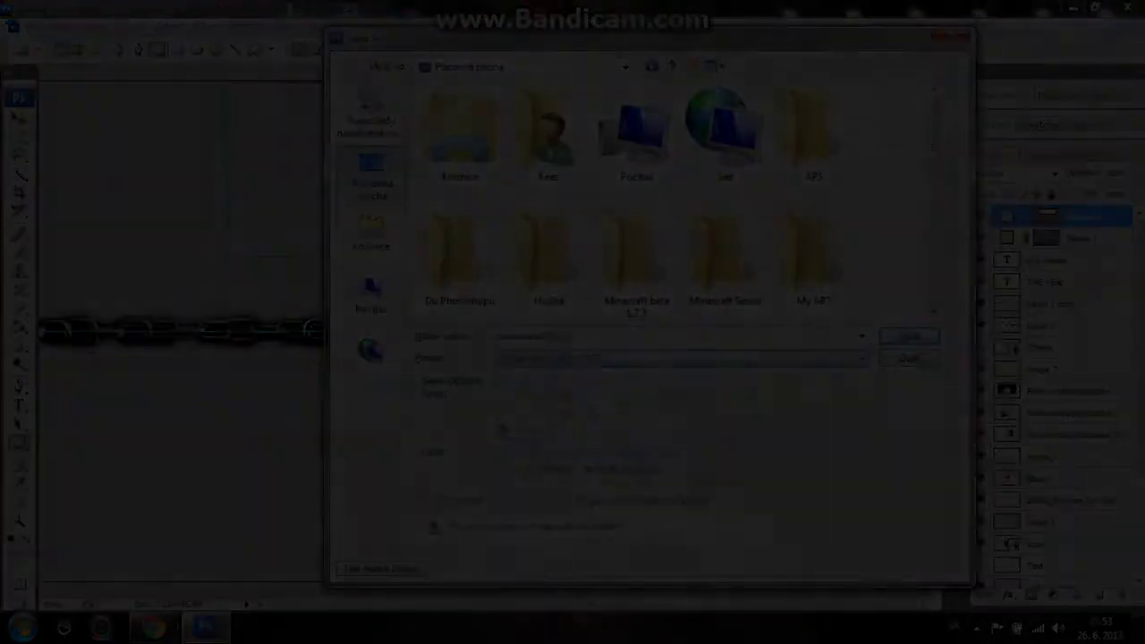
pyautogui.press('Return')
pyautogui.press('Return')
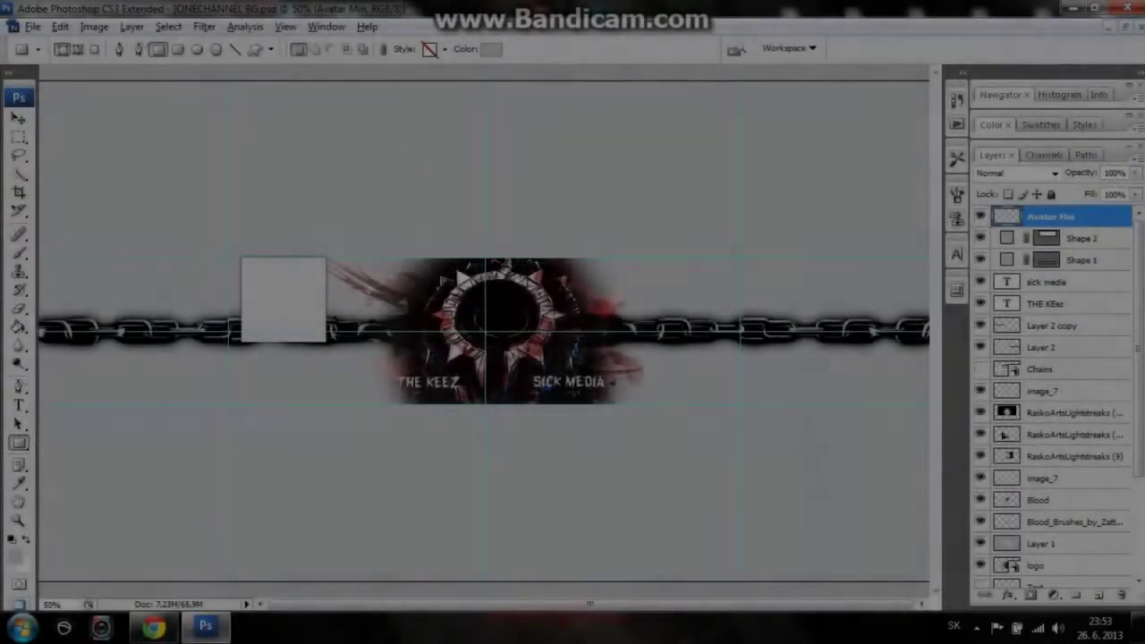
# Cover the banner artwork around the white avatar square with background-grey rectangles
pyautogui.moveTo(175, 127); pyautogui.dragTo(27, 575)
pyautogui.moveTo(164, 503); pyautogui.dragTo(229, 190)
pyautogui.moveTo(188, 178); pyautogui.dragTo(618, 256)
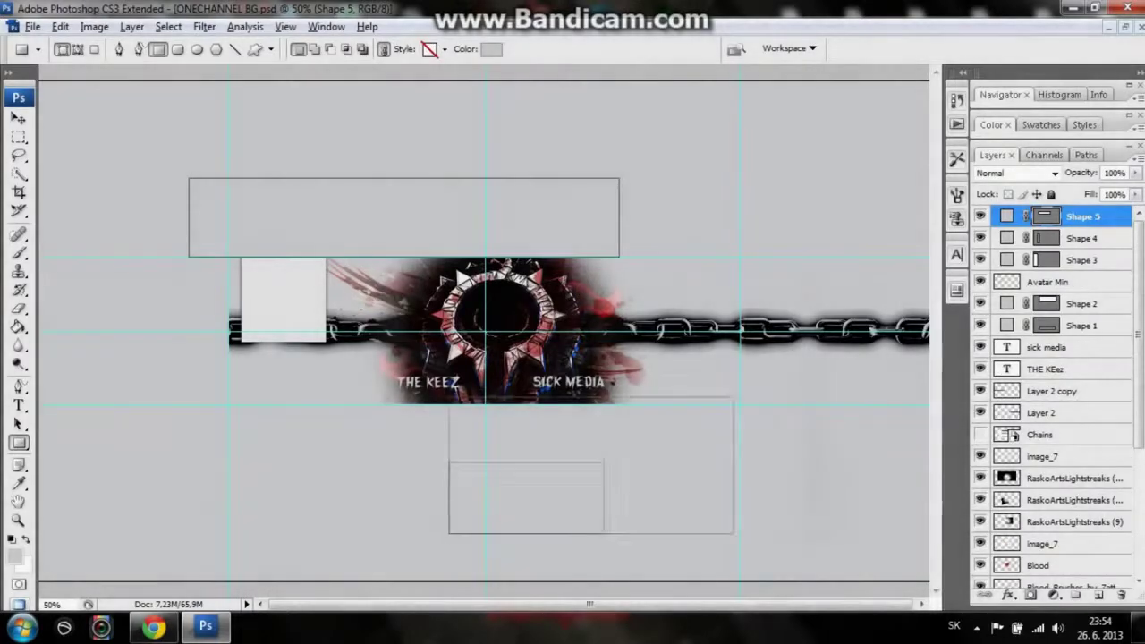
pyautogui.moveTo(733, 397); pyautogui.dragTo(929, 77)
pyautogui.moveTo(328, 497); pyautogui.dragTo(509, 208)
pyautogui.moveTo(424, 497); pyautogui.dragTo(144, 370)
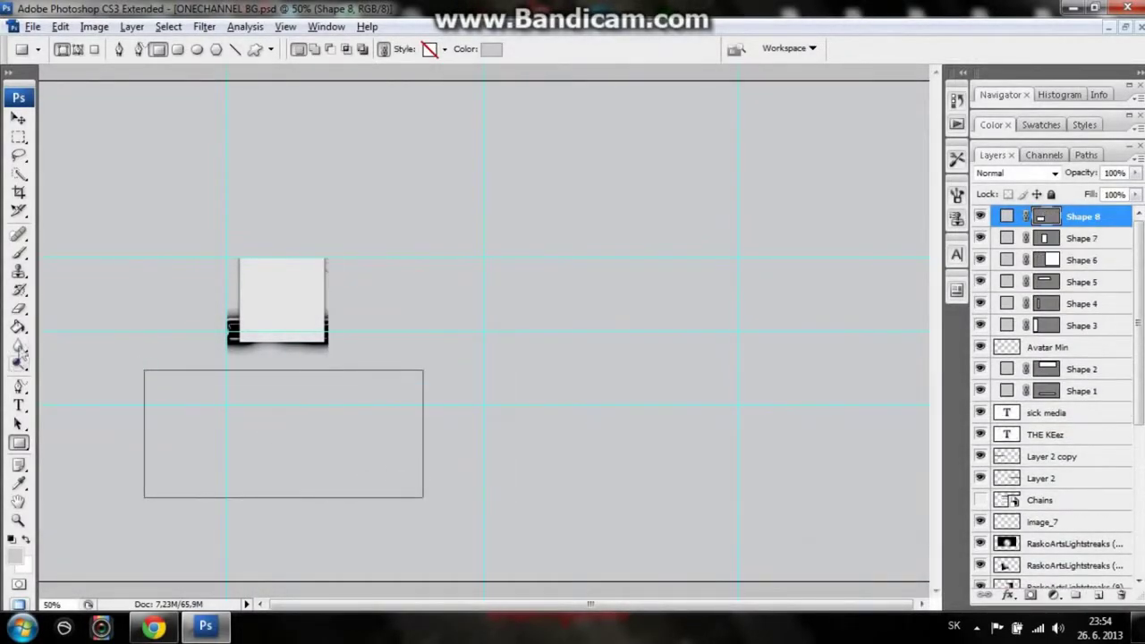
# Cover the leftover strips along the avatar square's edges with grey rectangles and hide the Avatar Min layer
pyautogui.click(18, 520)
pyautogui.click(287, 317)
pyautogui.click(363, 300)
pyautogui.click(19, 441)
pyautogui.moveTo(303, 516); pyautogui.dragTo(725, 428)
pyautogui.moveTo(692, 496); pyautogui.dragTo(567, 173)
pyautogui.moveTo(394, 514); pyautogui.dragTo(274, 155)
pyautogui.moveTo(399, 517); pyautogui.dragTo(397, 517)
pyautogui.click(398, 204)
pyautogui.click(1052, 434)
pyautogui.click(981, 434)
# Save the avatar image on the desktop as the JPEG avatar.jpg and close Photoshop
pyautogui.click(32, 26)
pyautogui.click(75, 237)
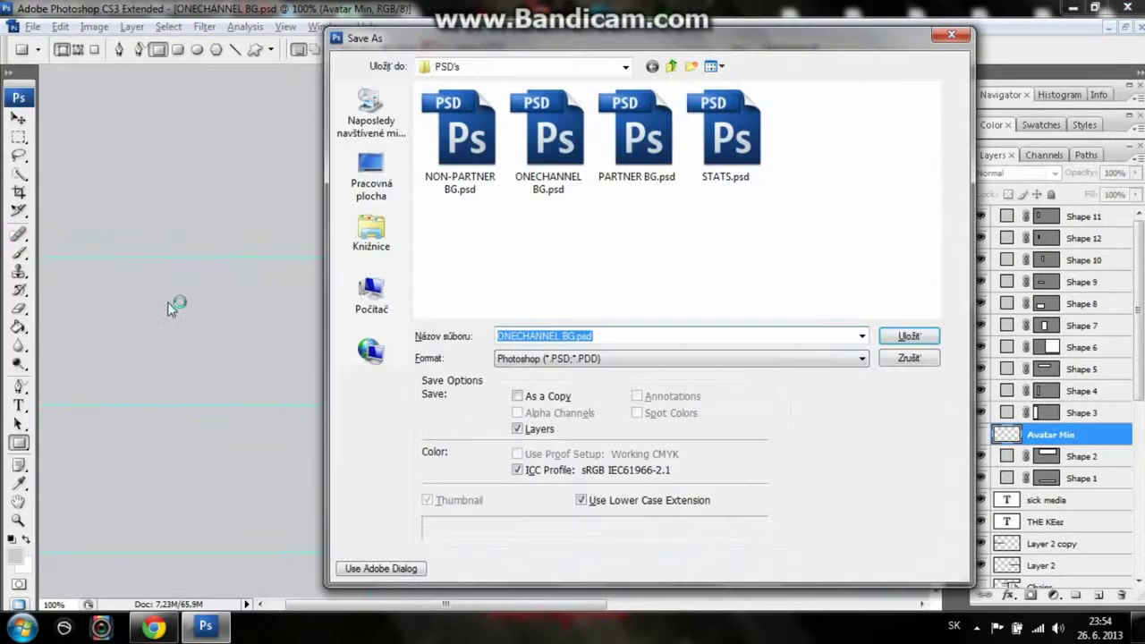
pyautogui.click(509, 358)
pyautogui.click(528, 461)
pyautogui.click(376, 186)
pyautogui.click(908, 336)
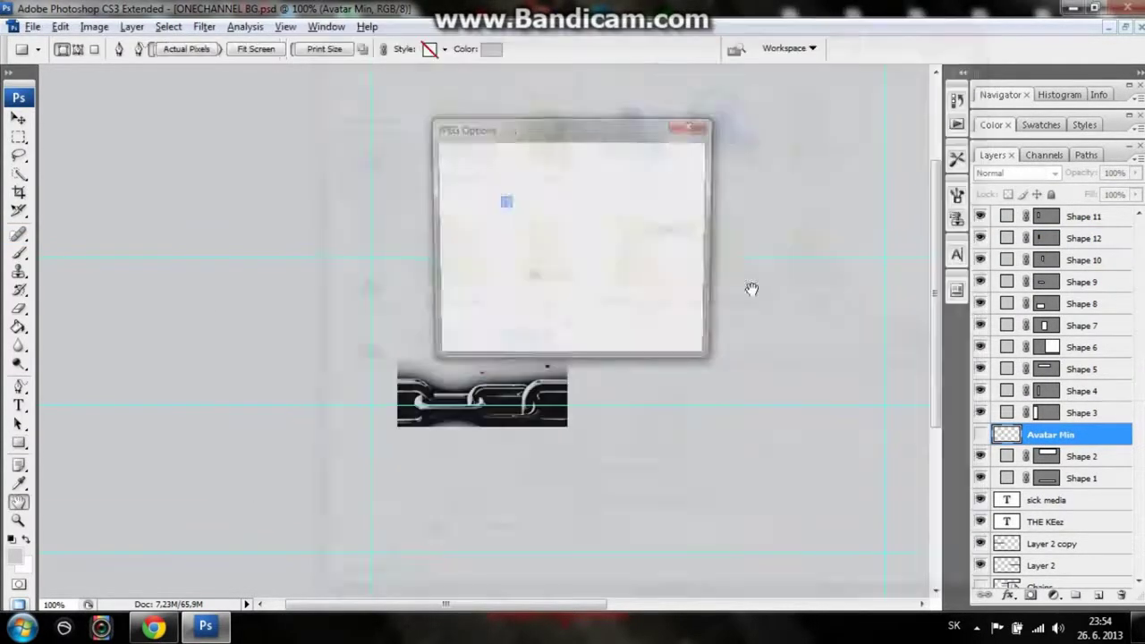
pyautogui.click(666, 154)
pyautogui.click(1127, 8)
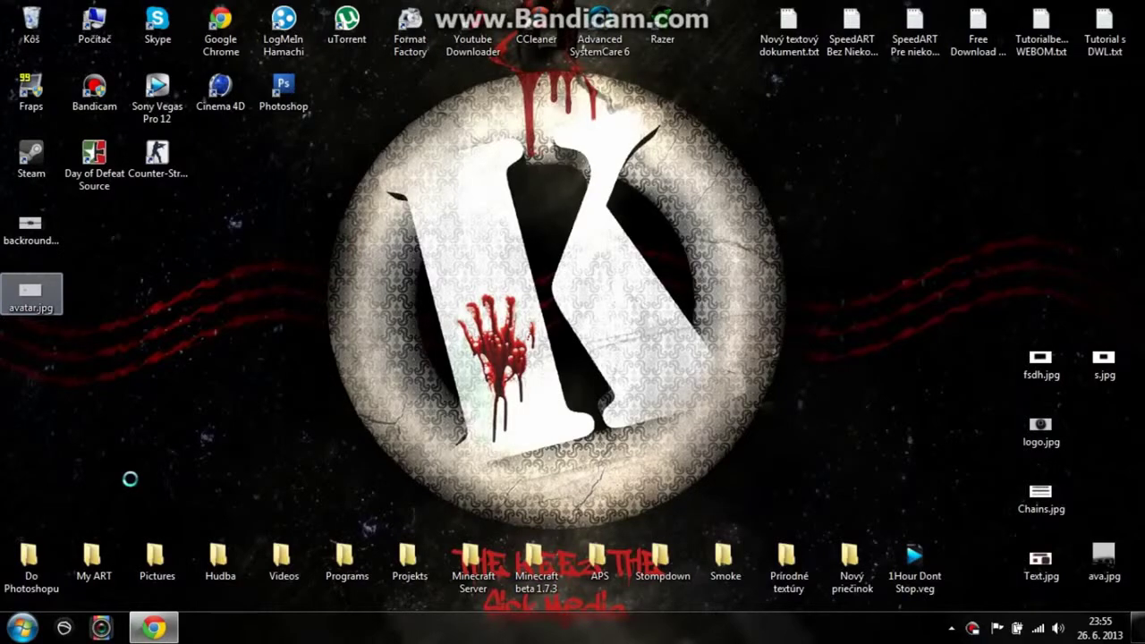
# Switch to Chrome and upload backround2013.jpg from the desktop as the YouTube channel art
pyautogui.click(154, 627)
pyautogui.click(639, 362)
pyautogui.scroll(-3, 307, 259)
pyautogui.click(202, 251)
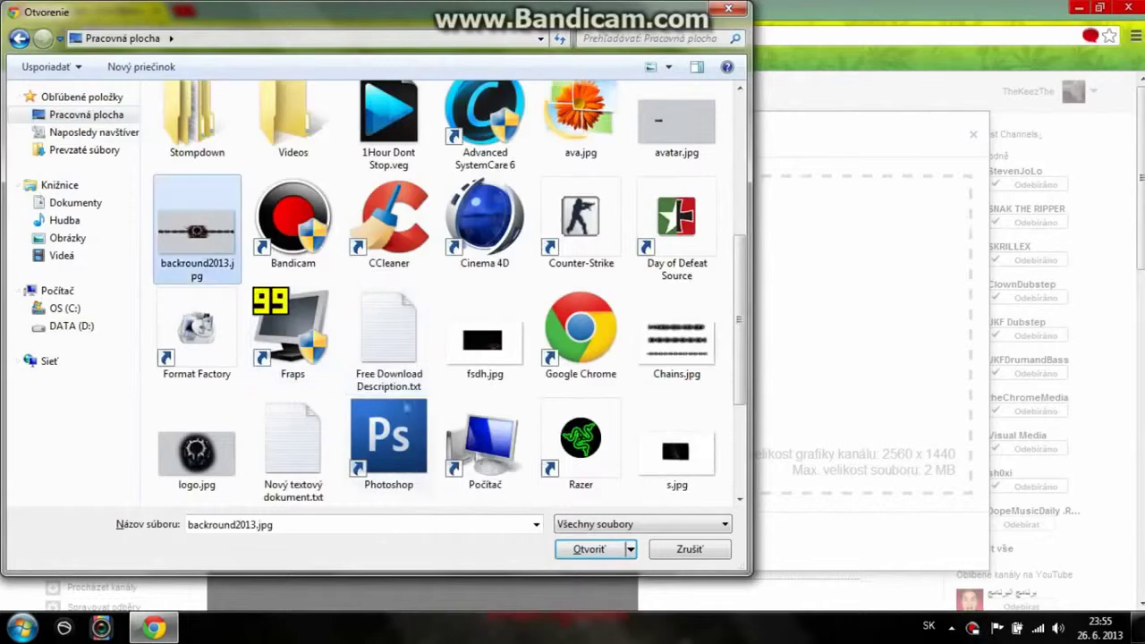
pyautogui.click(589, 549)
# Return to the desktop and open avatar.jpg for editing in Paint
pyautogui.click(156, 628)
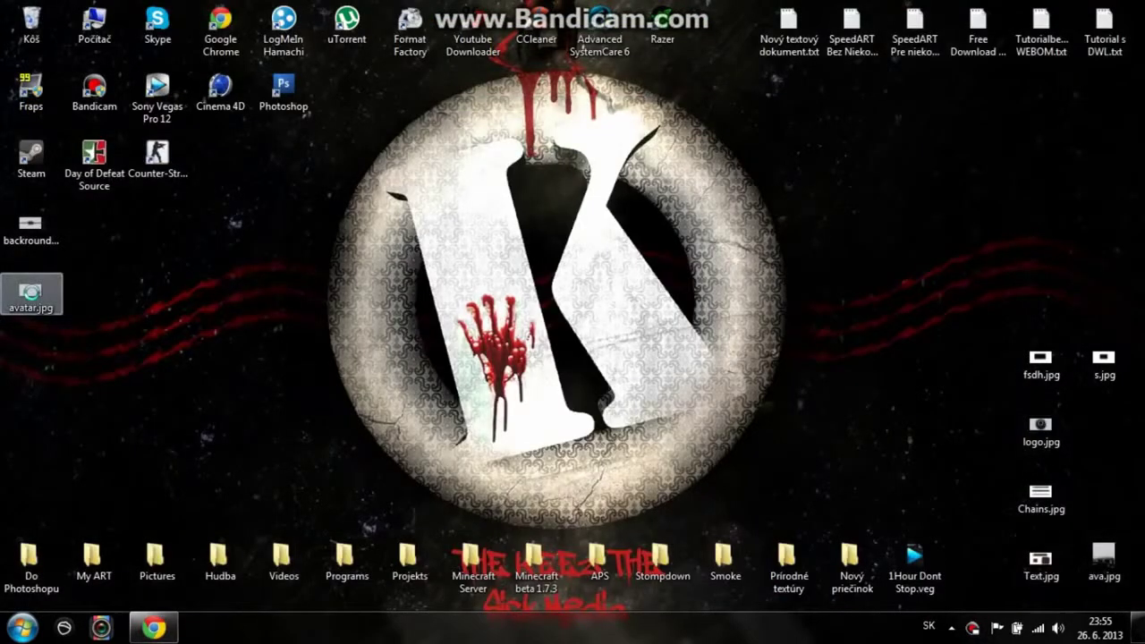
pyautogui.rightClick(33, 301)
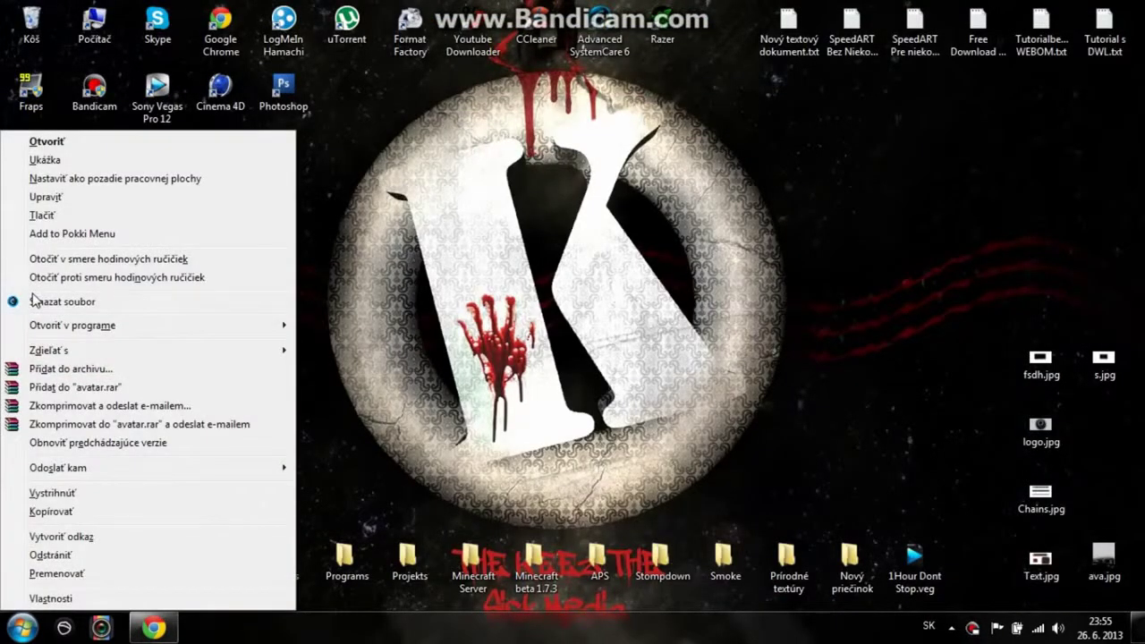
pyautogui.click(45, 197)
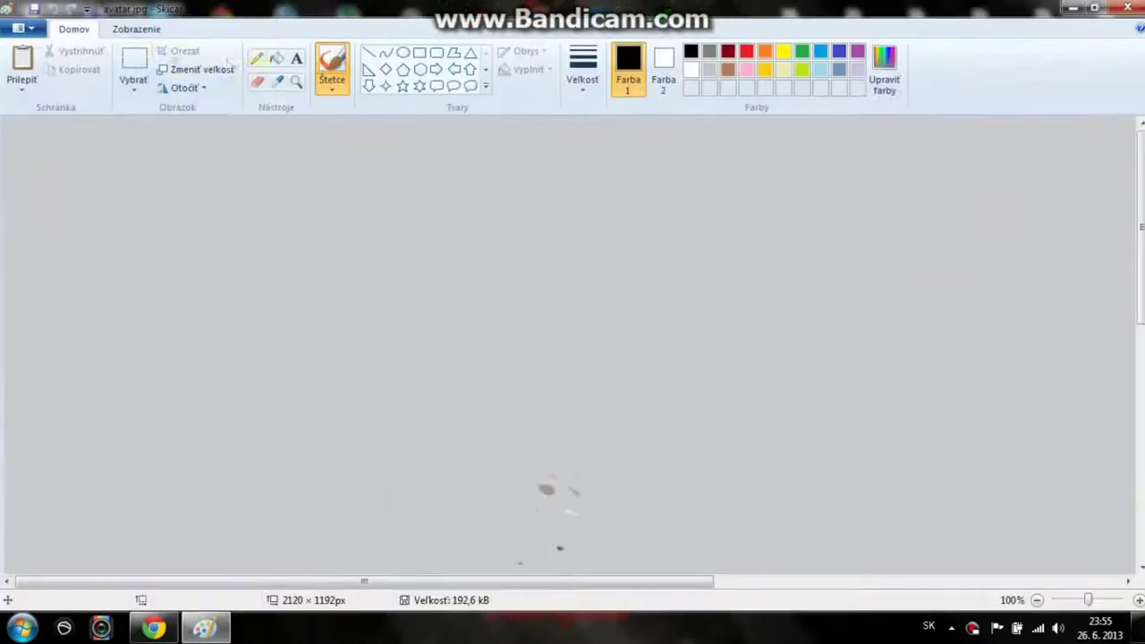
# Select the 203 × 203 px avatar square containing the chain and copy it
pyautogui.click(133, 81)
pyautogui.scroll(-3, 396, 330)
pyautogui.scroll(1, 396, 330)
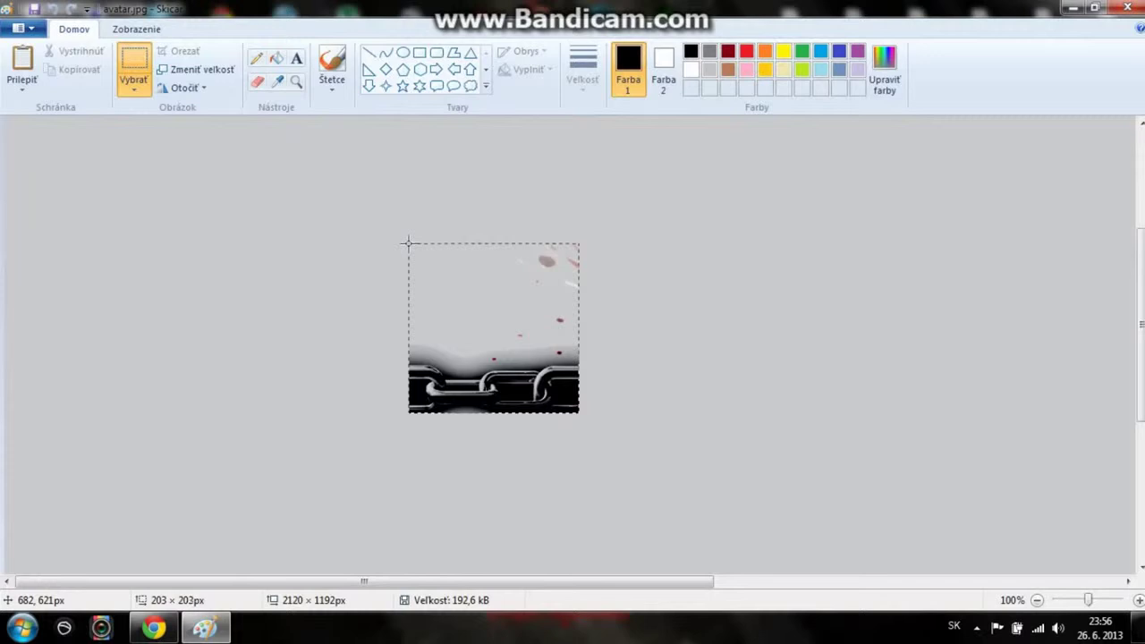
pyautogui.rightClick(459, 271)
pyautogui.click(388, 299)
# Create a new image and paste the copied avatar square into it
pyautogui.click(18, 29)
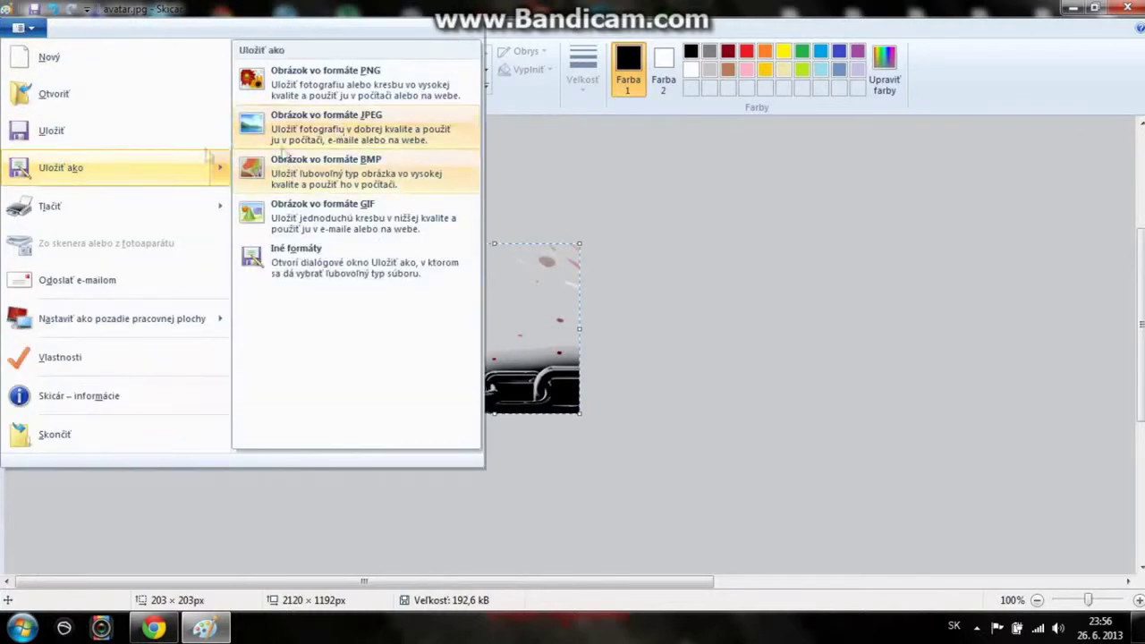
pyautogui.click(40, 55)
pyautogui.click(20, 63)
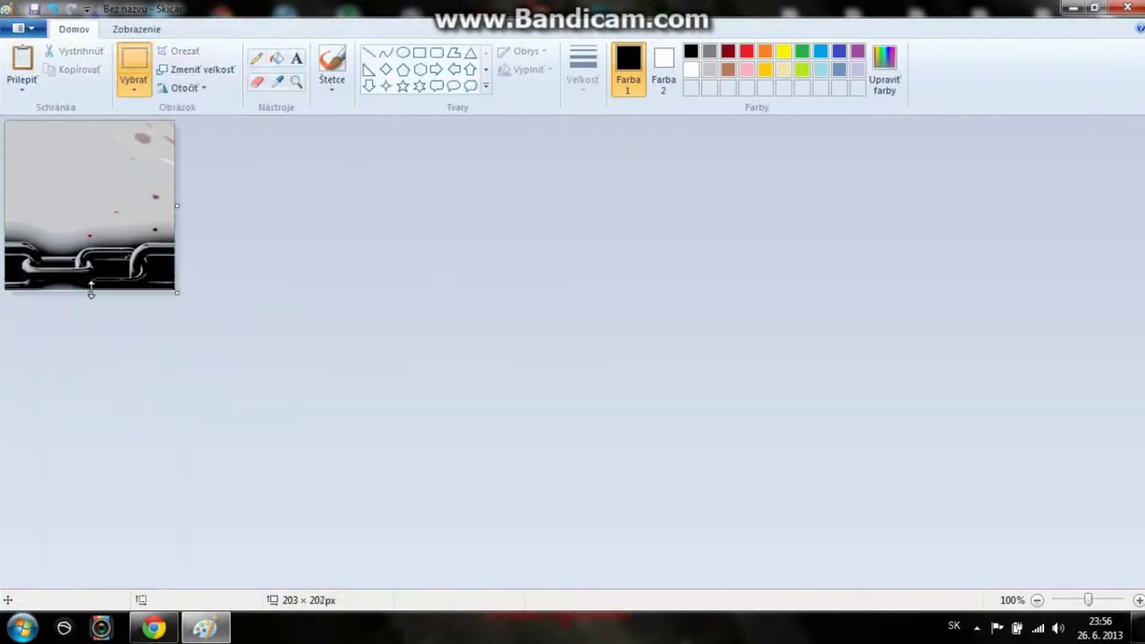
# Save the cropped avatar on the desktop as the JPEG avathers.jpg
pyautogui.click(18, 28)
pyautogui.moveTo(71, 167)
pyautogui.click(299, 127)
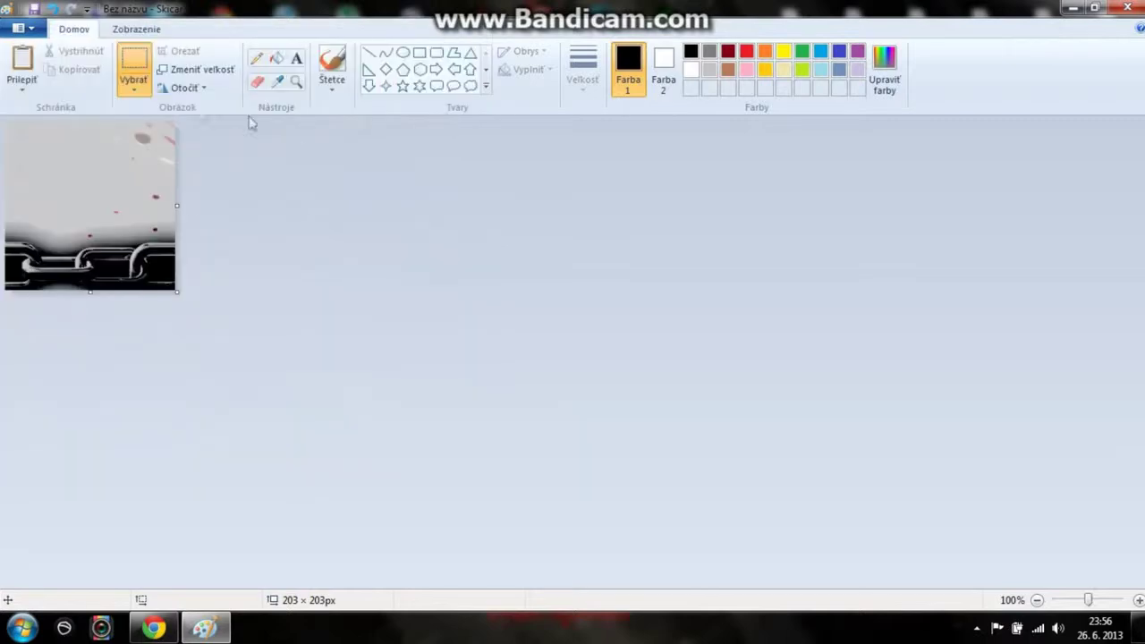
pyautogui.write('av')
pyautogui.click(407, 377)
pyautogui.press('Return')
pyautogui.press('Return')
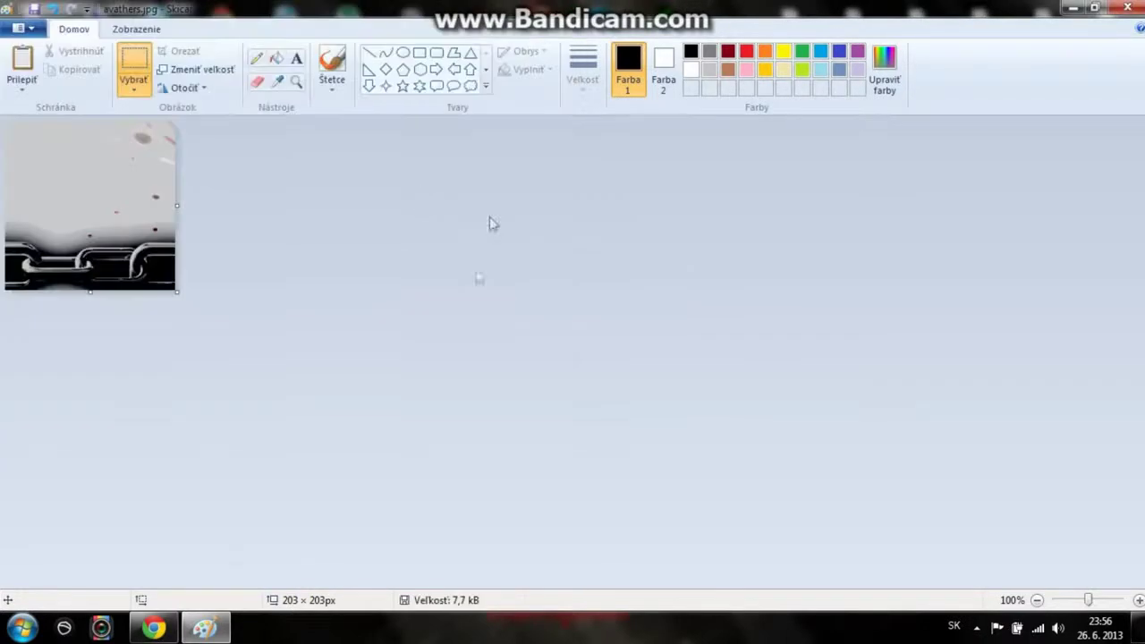
# Switch to Chrome, open the YouTube channel icon change and choose avathers.jpg as the image to upload
pyautogui.hotkey('alt', 'Tab')
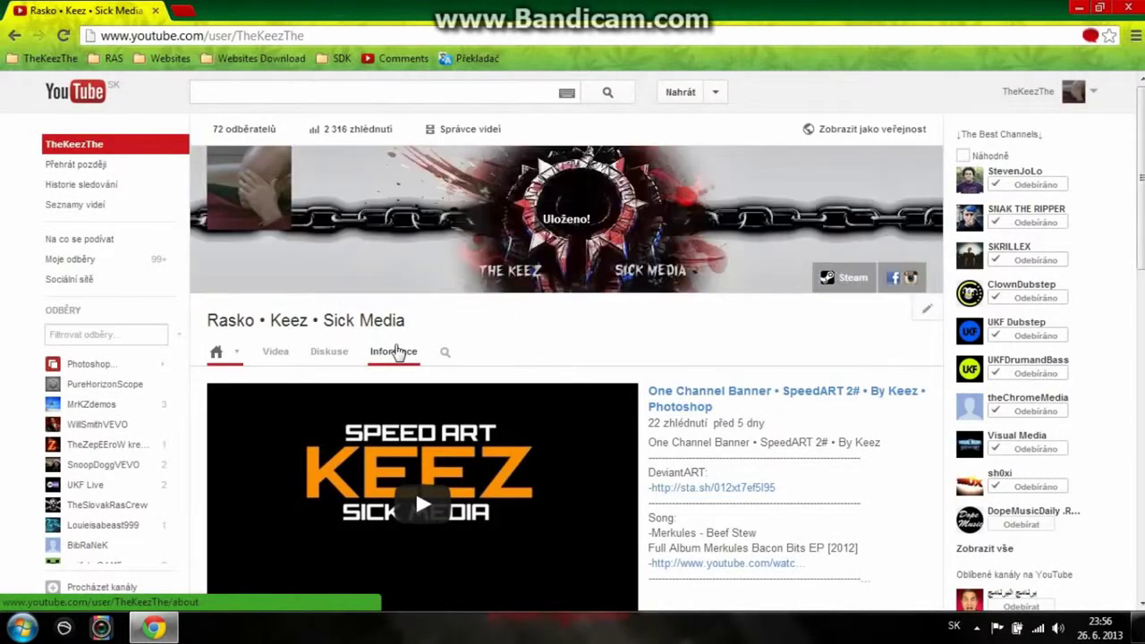
pyautogui.click(277, 161)
pyautogui.click(398, 240)
pyautogui.scroll(-4, 320, 340)
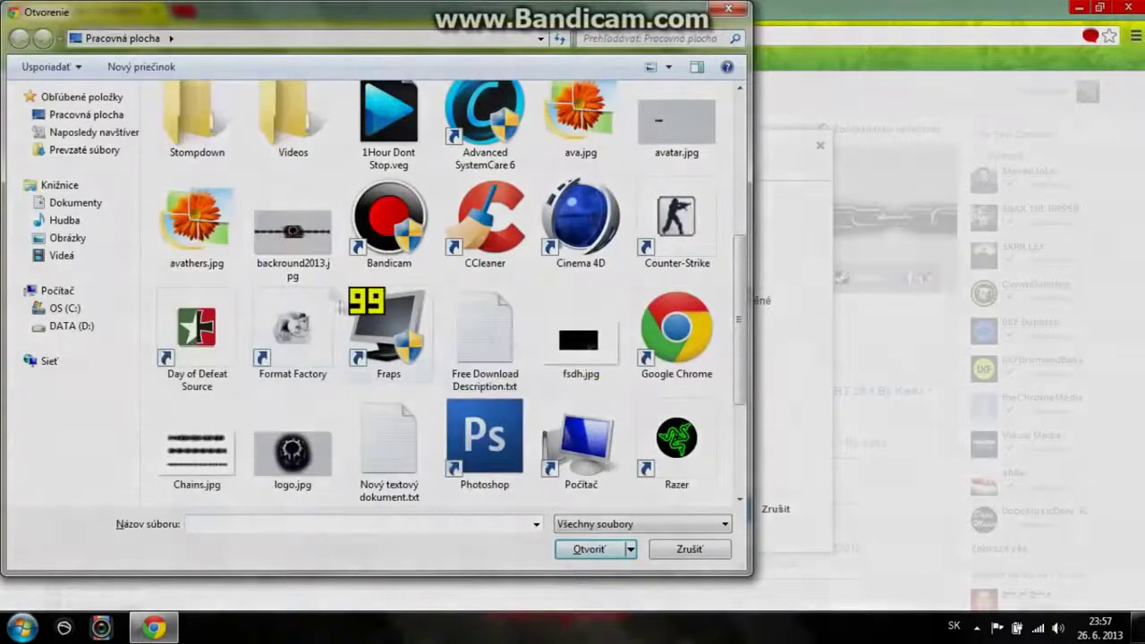
pyautogui.doubleClick(224, 224)
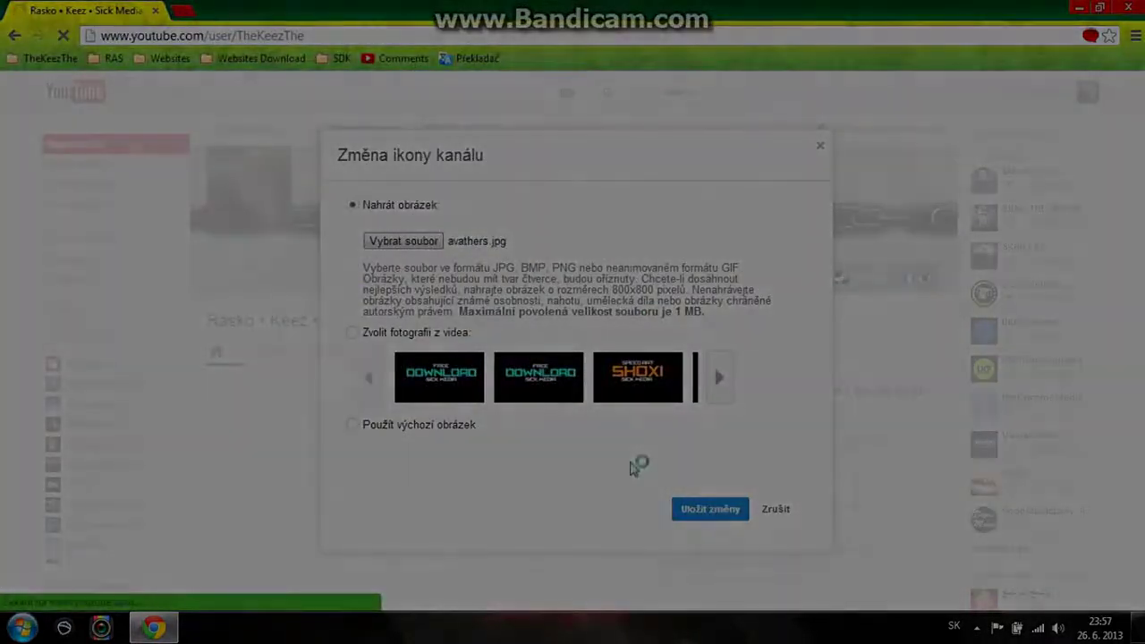